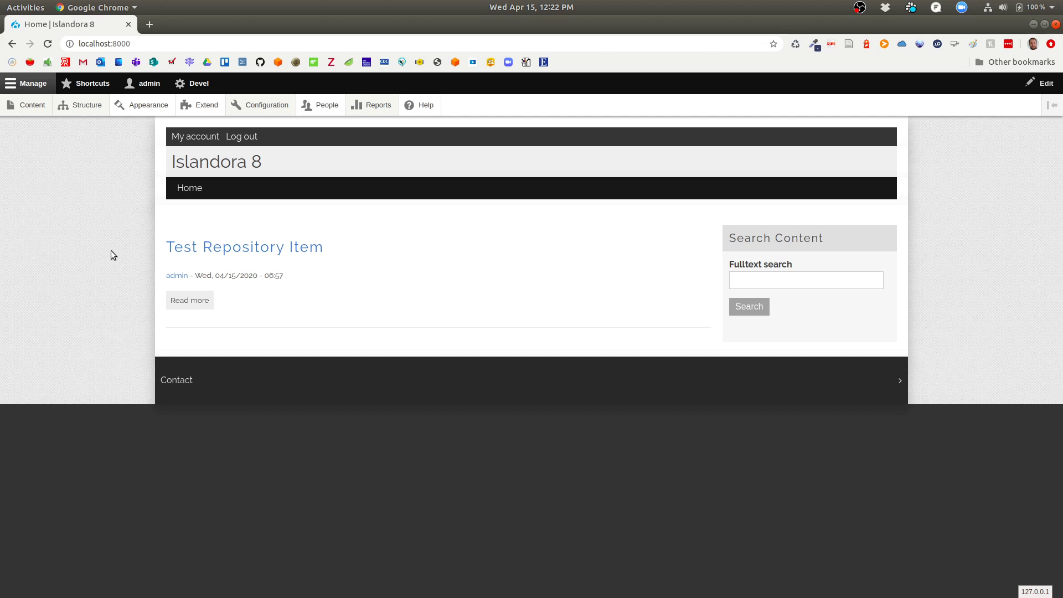
Open the Test Repository Item page and its Media list in a new tab.
click(227, 250)
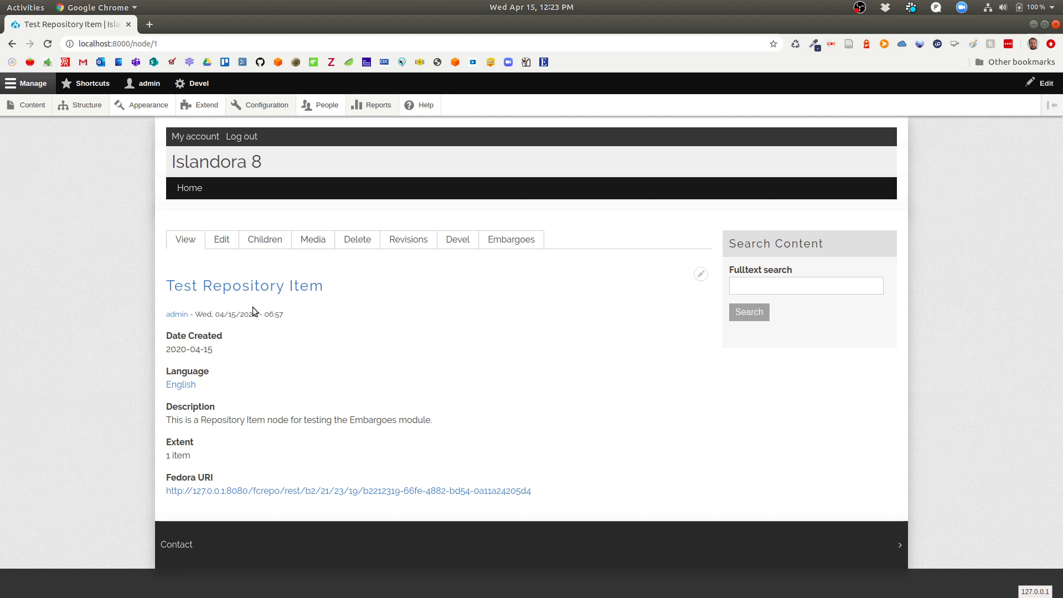
right_click(321, 241)
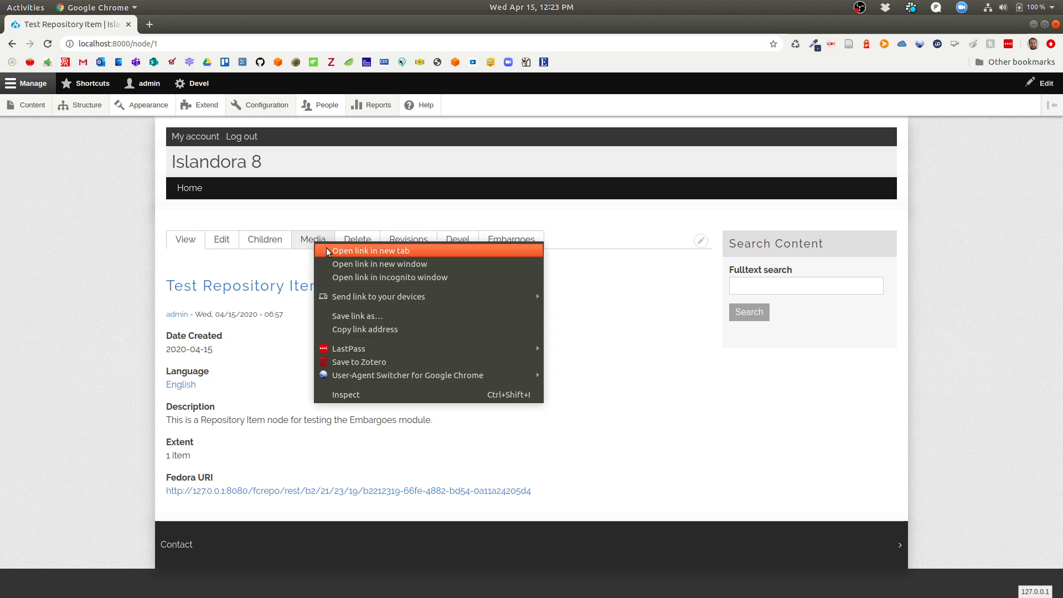
click(326, 247)
click(188, 30)
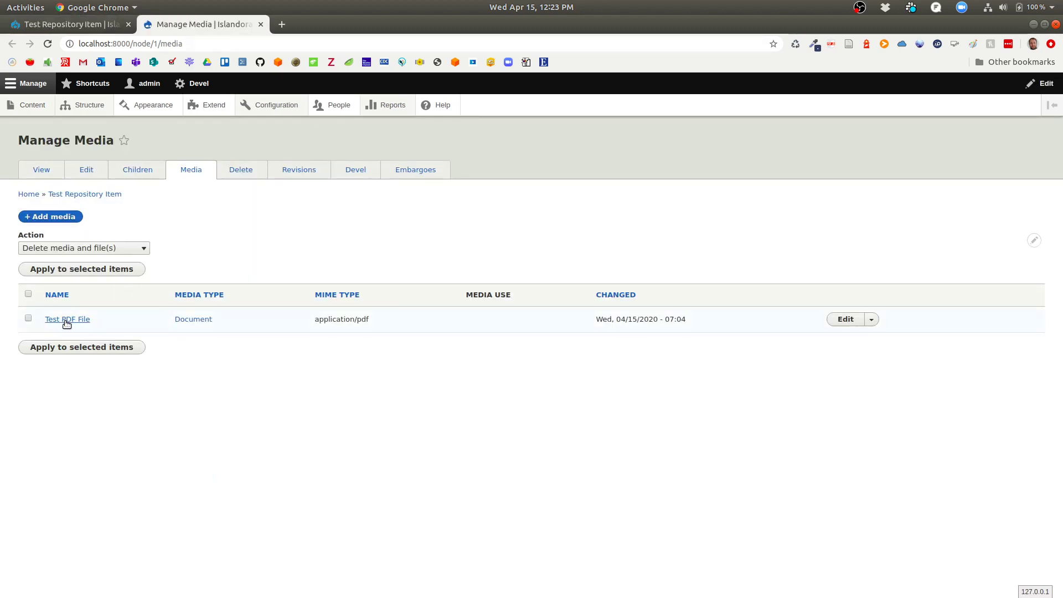
Open the Test PDF File media page and view dummy.pdf in its own tab, then return to the item.
click(67, 320)
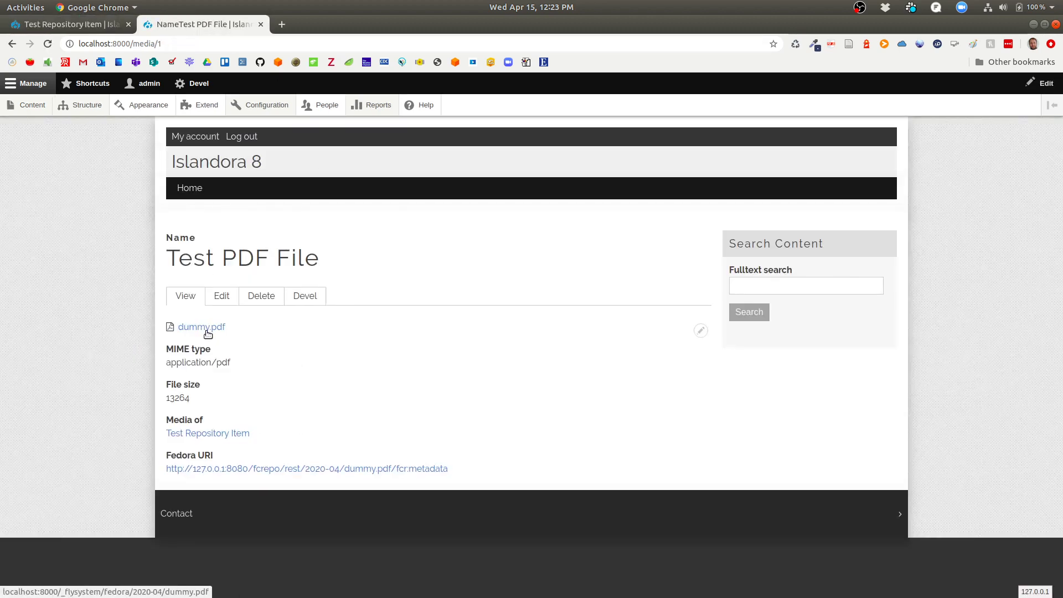
right_click(205, 329)
click(221, 340)
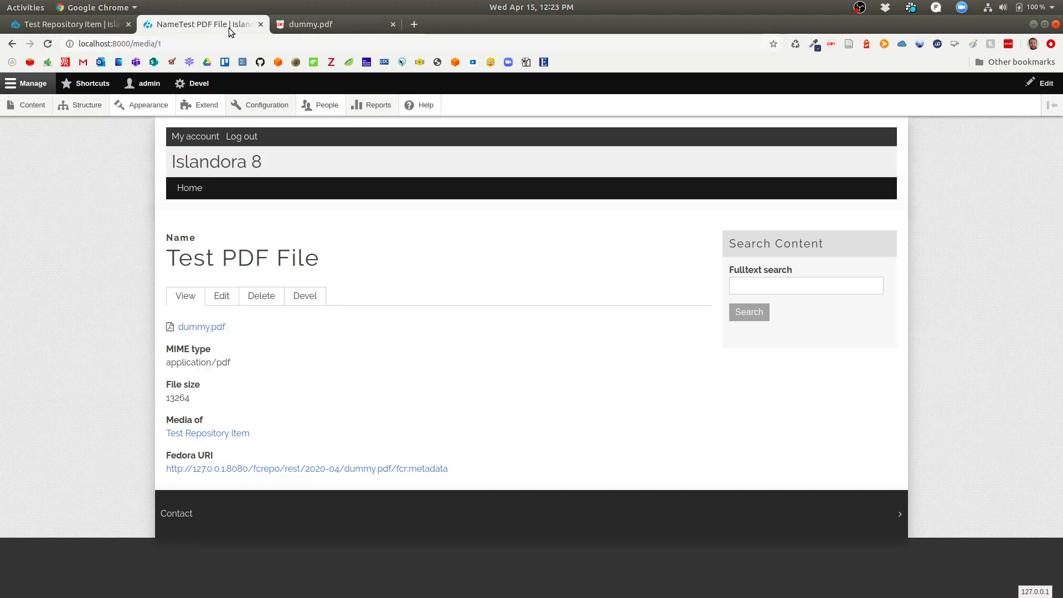
click(321, 25)
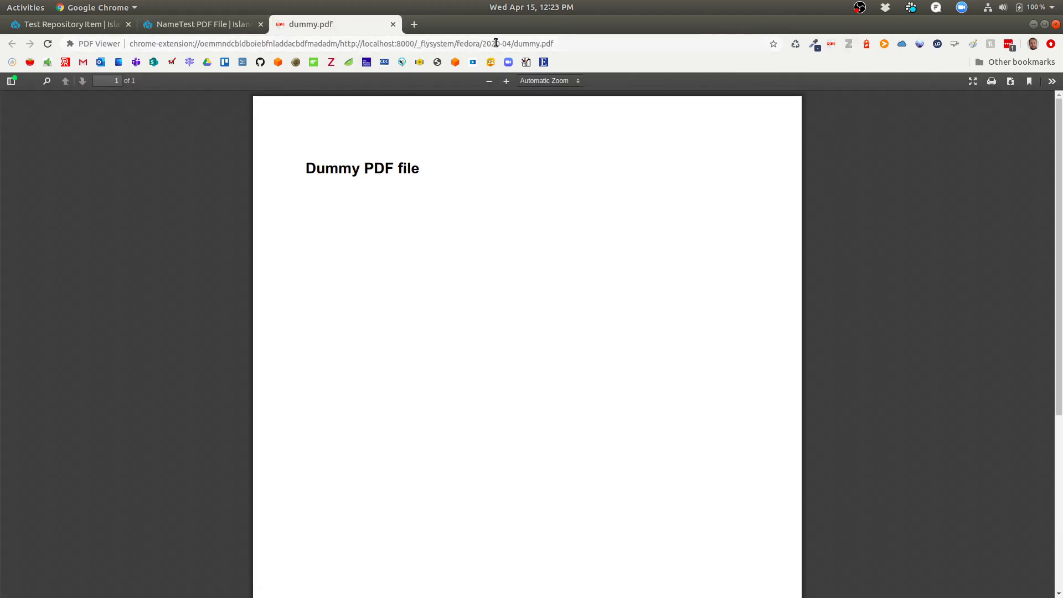
click(205, 25)
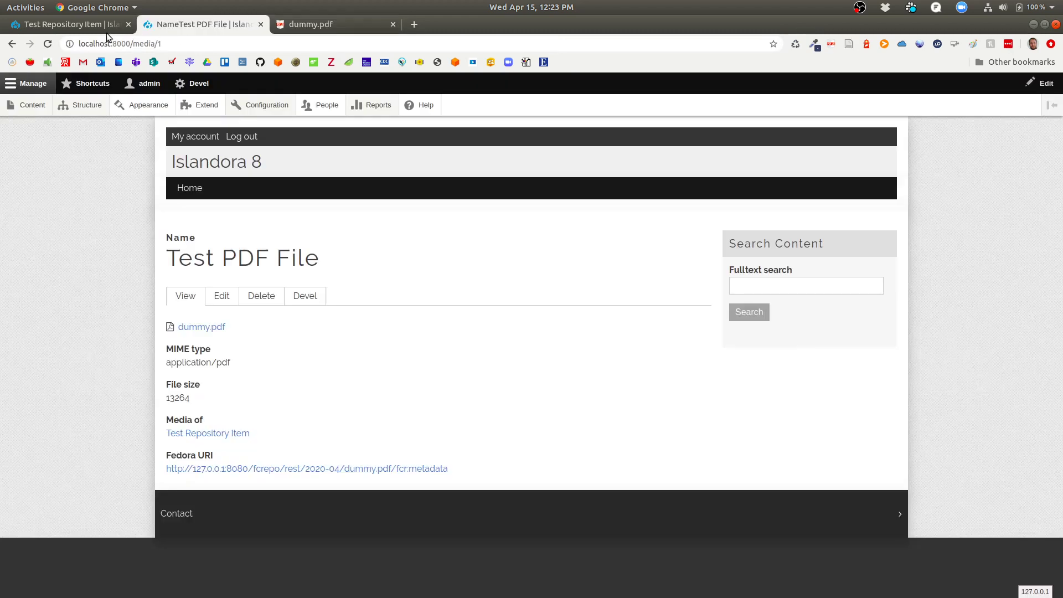
click(106, 29)
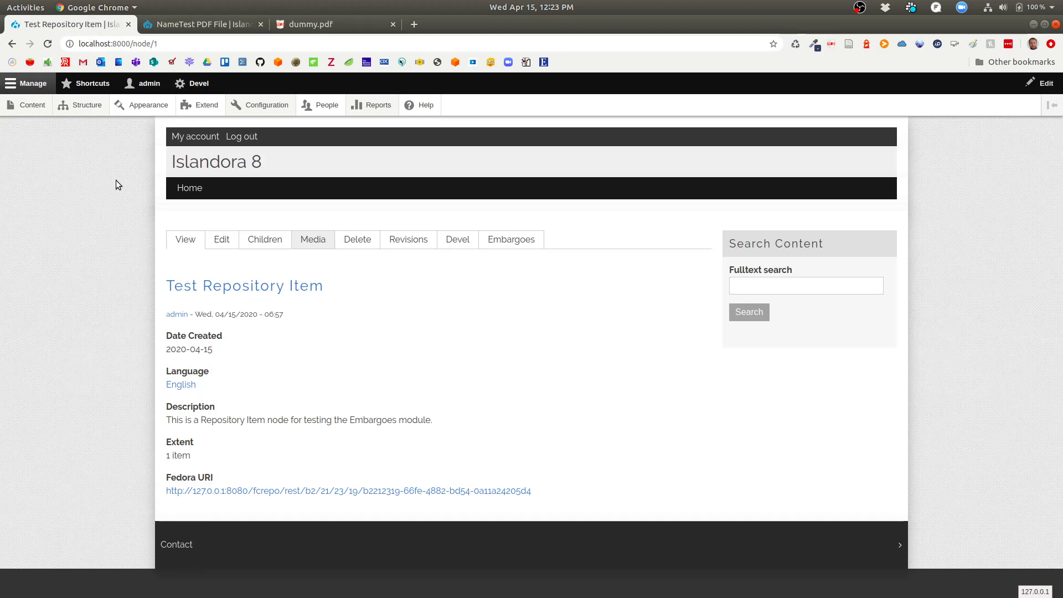
In the logged-out Firefox window, load localhost:8000/media/1 in a new tab.
key(super)
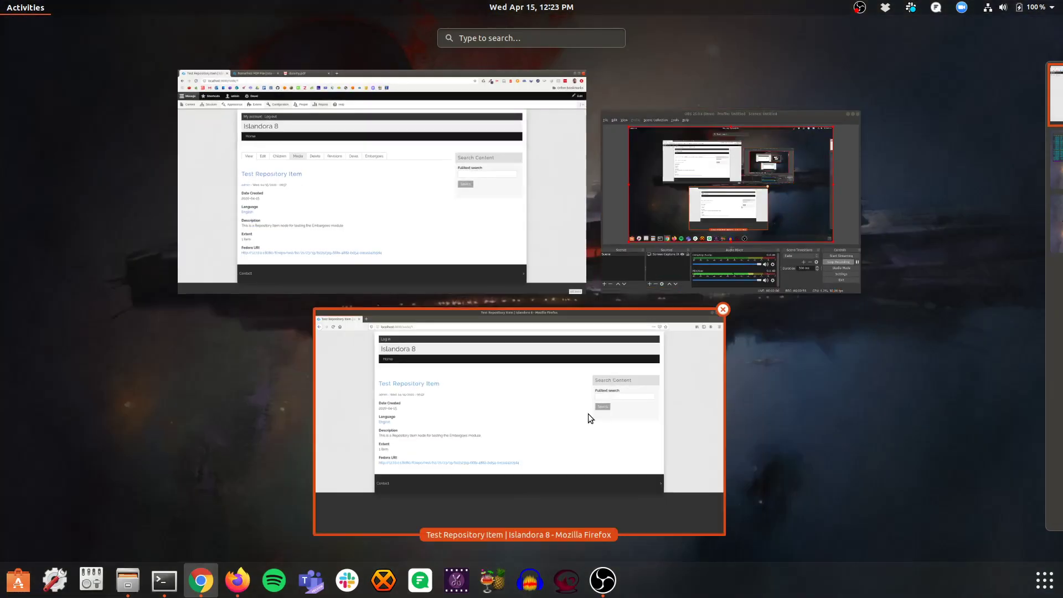
click(587, 413)
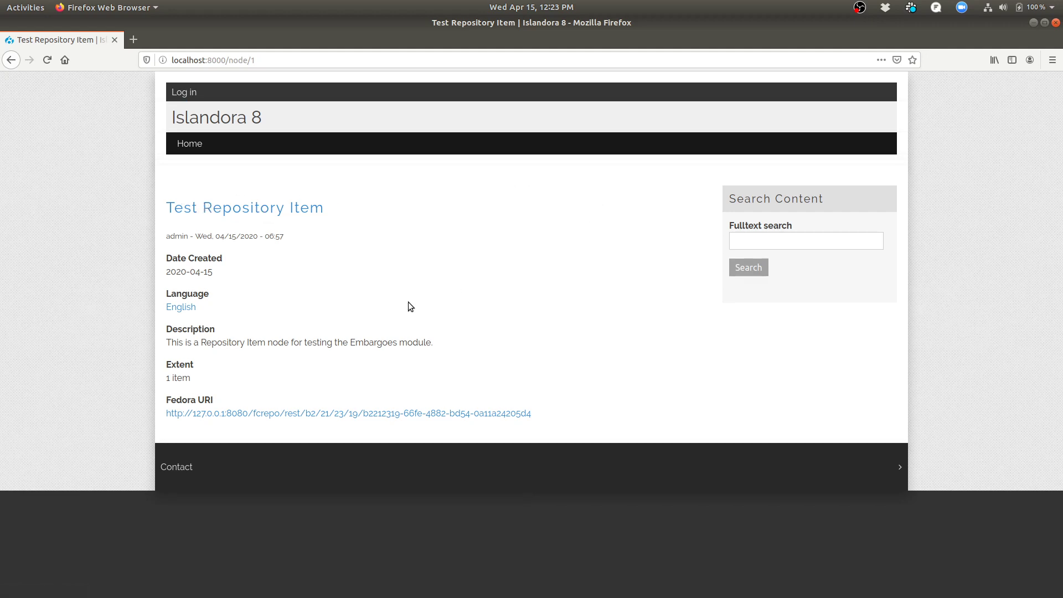
click(131, 44)
text(localhost:8)
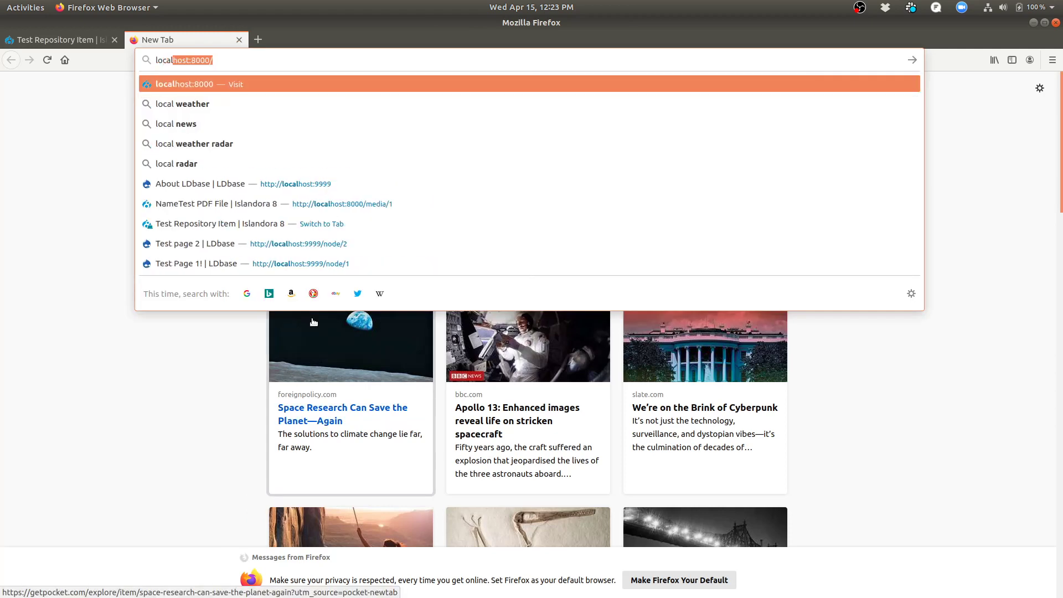
text(000/media/)
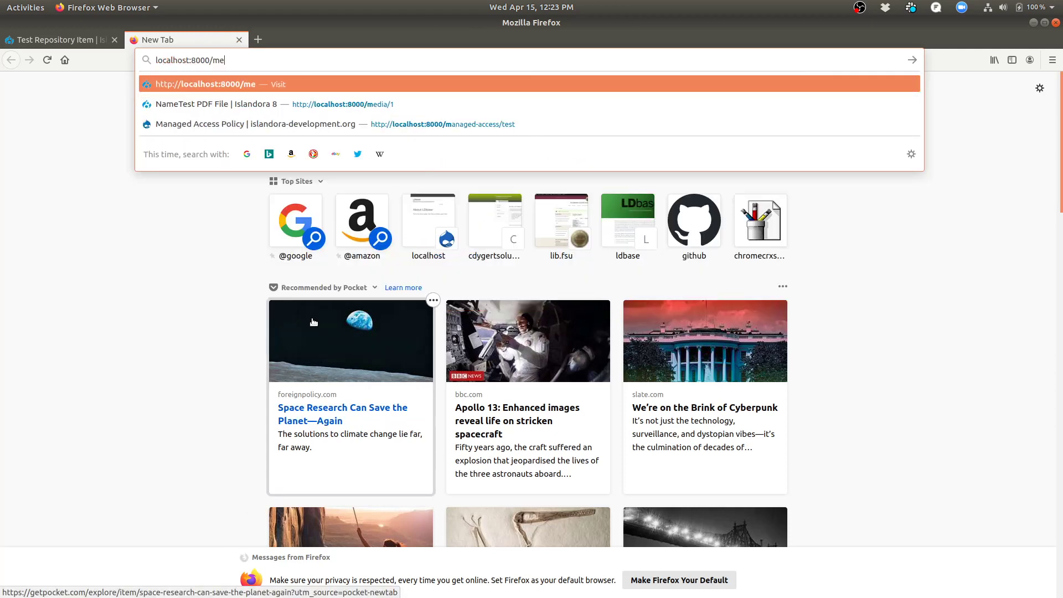
text(1)
key(Return)
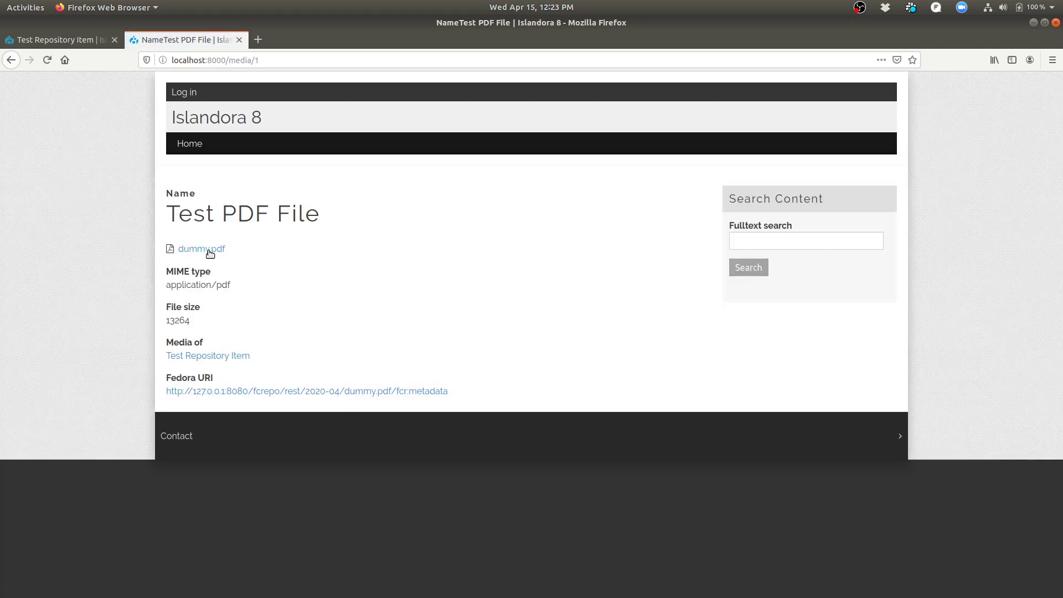
View dummy.pdf as an anonymous visitor, then go back to the logged-in Chrome window.
right_click(209, 251)
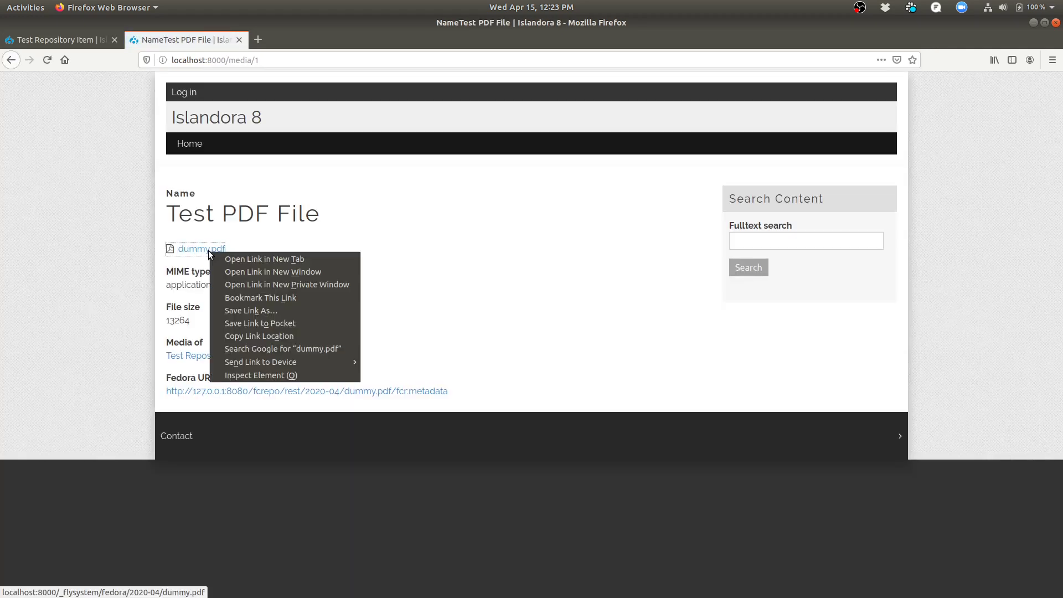
click(260, 259)
click(313, 39)
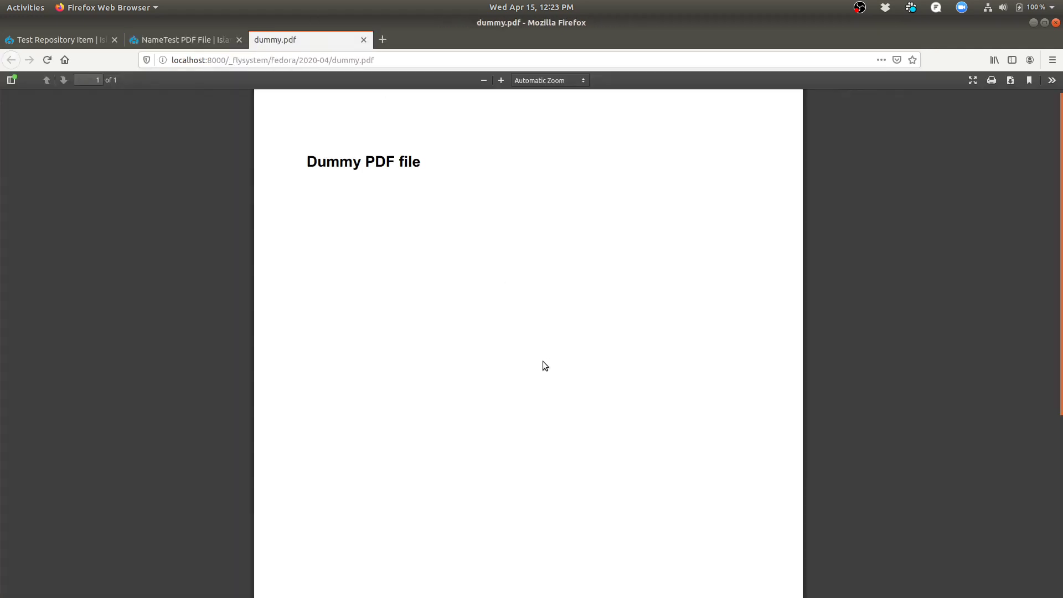
click(80, 35)
key(super)
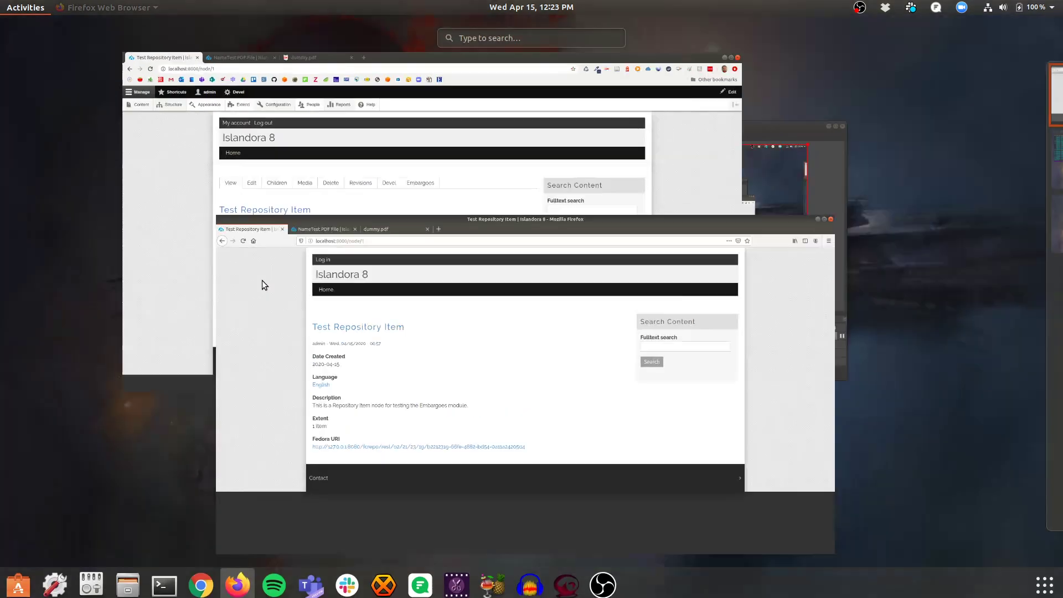
click(377, 223)
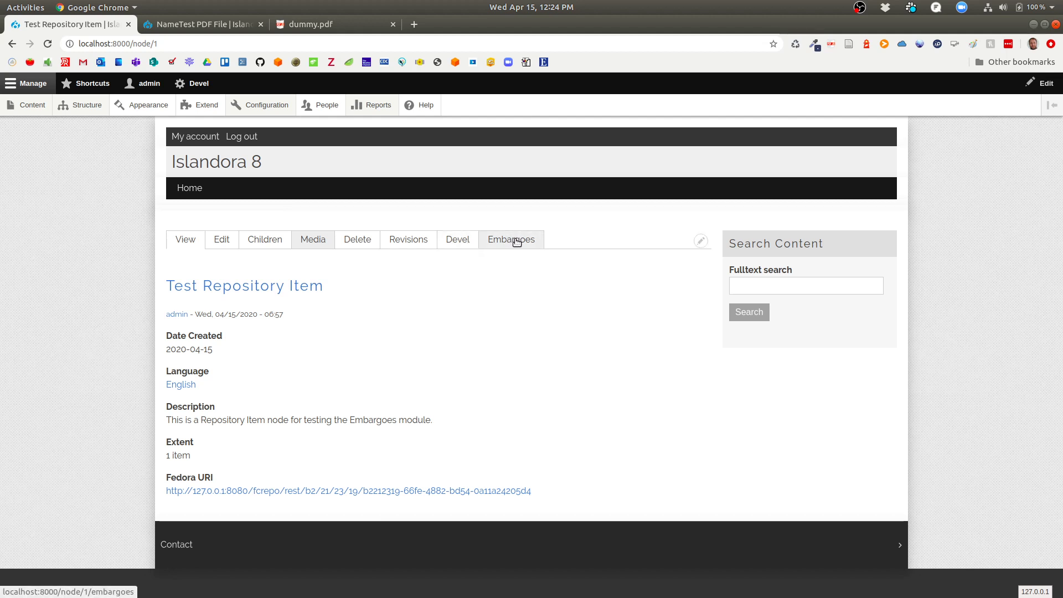
Add a Node embargo with Indefinite expiration to Test Repository Item and submit it.
click(516, 242)
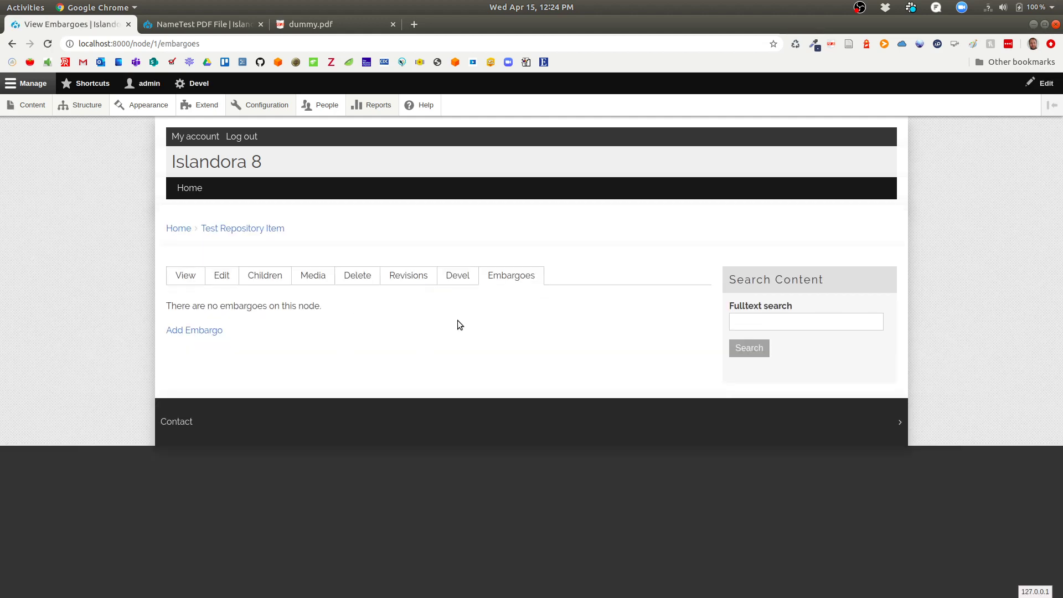
click(189, 331)
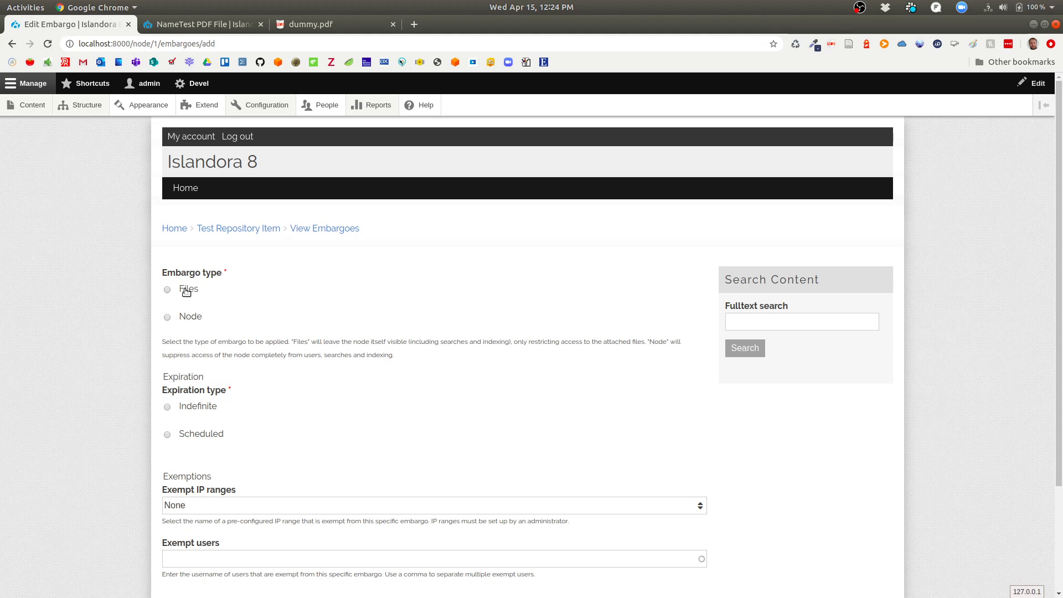
click(191, 318)
click(197, 407)
scroll(274, 414, down, 3)
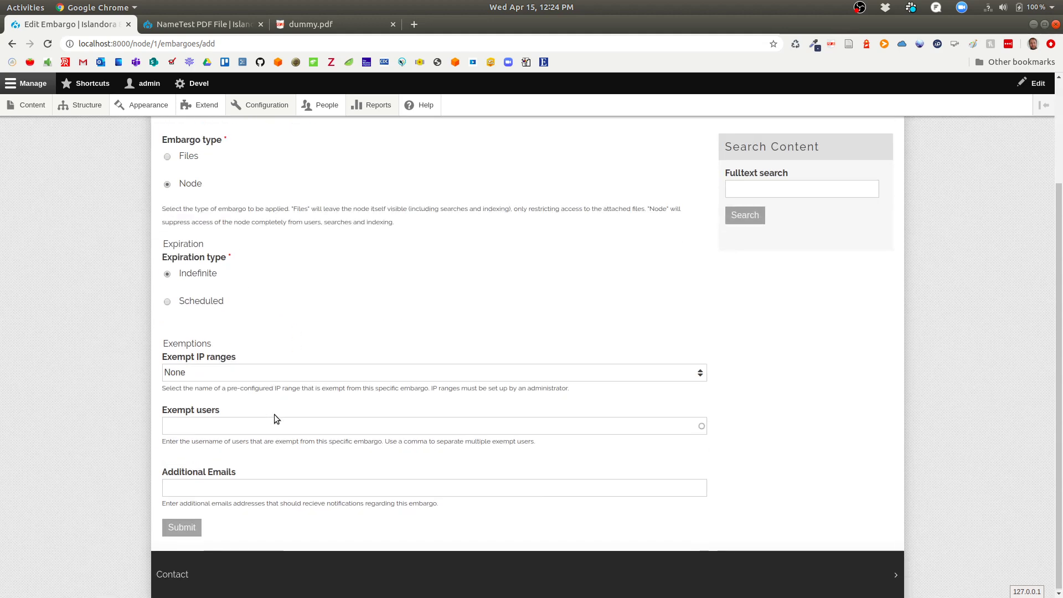
click(183, 527)
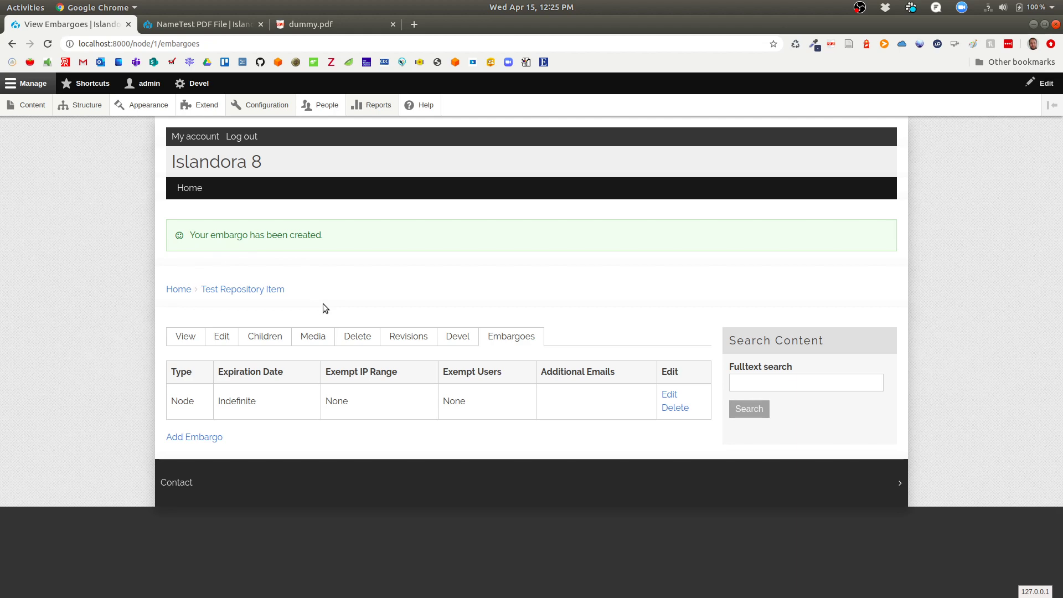
As the logged-in admin, reload the Test PDF File page and dummy.pdf to check access.
click(186, 339)
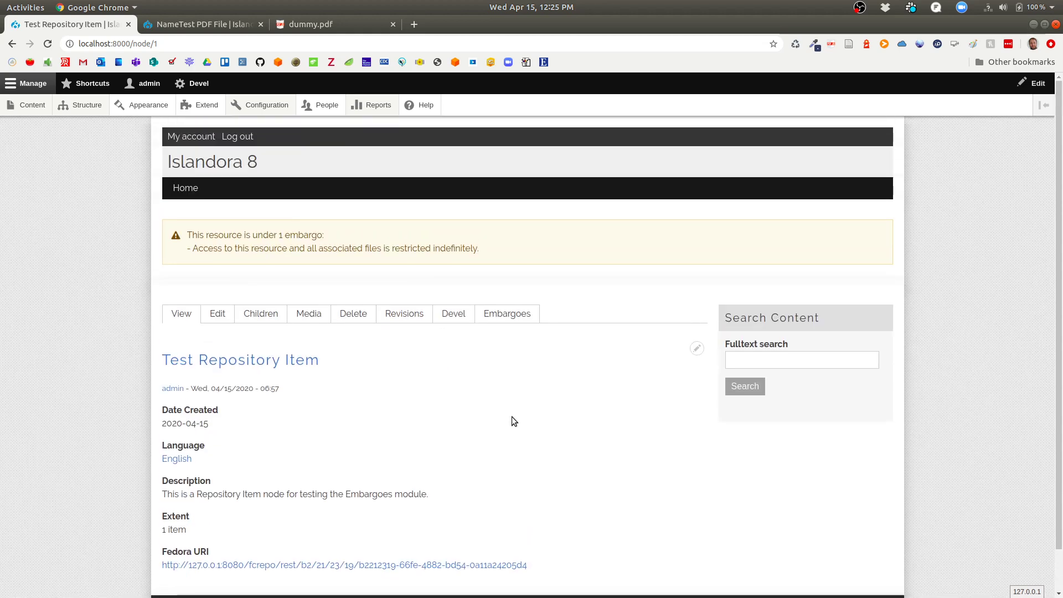
click(166, 25)
click(48, 43)
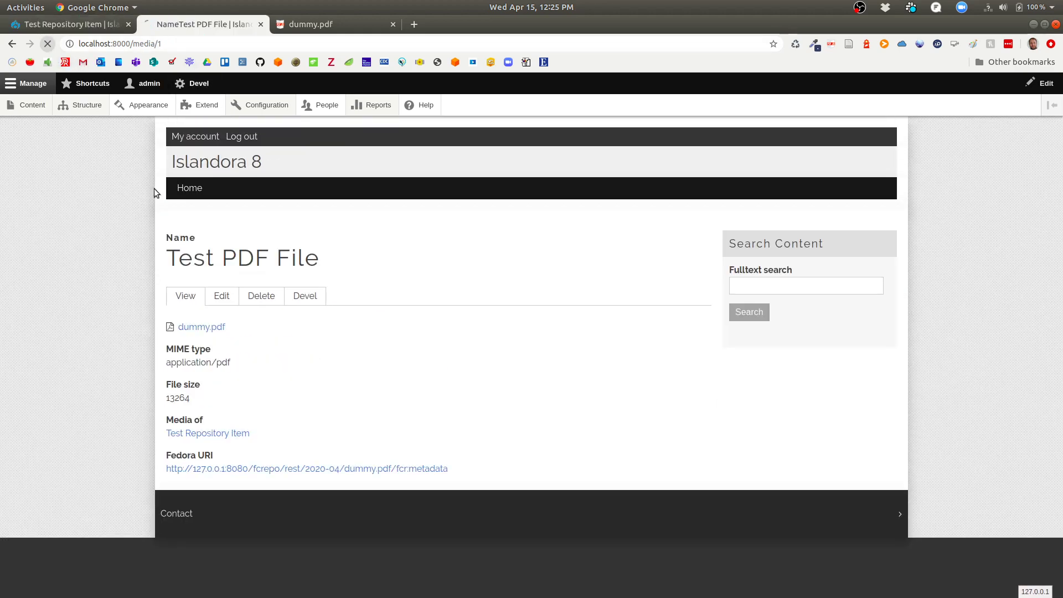
click(375, 31)
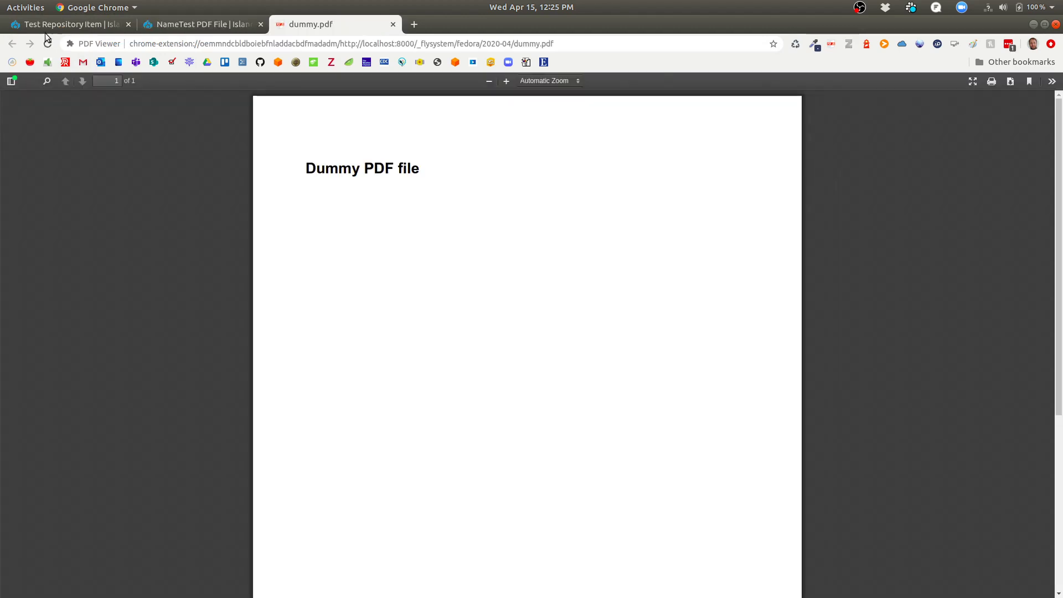
click(47, 44)
As the anonymous visitor, reload the item, media and dummy.pdf to confirm access is denied.
key(super)
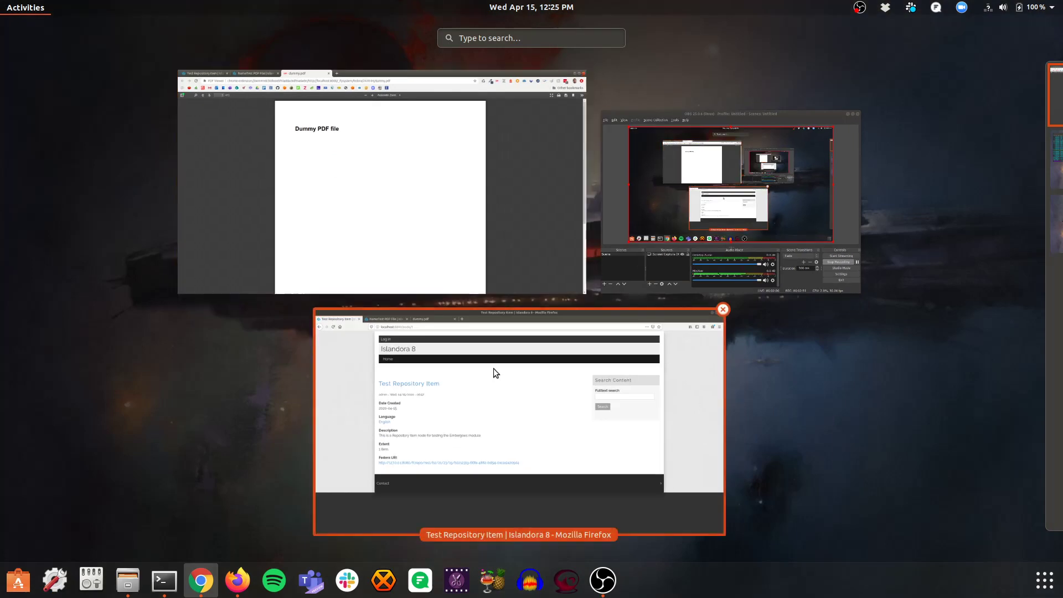
click(493, 368)
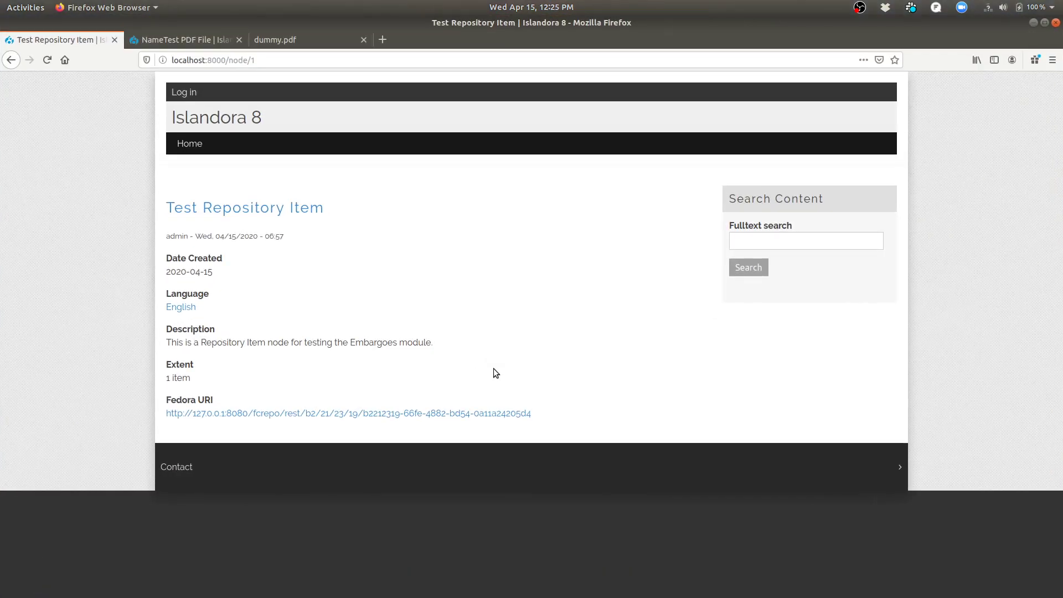
click(39, 64)
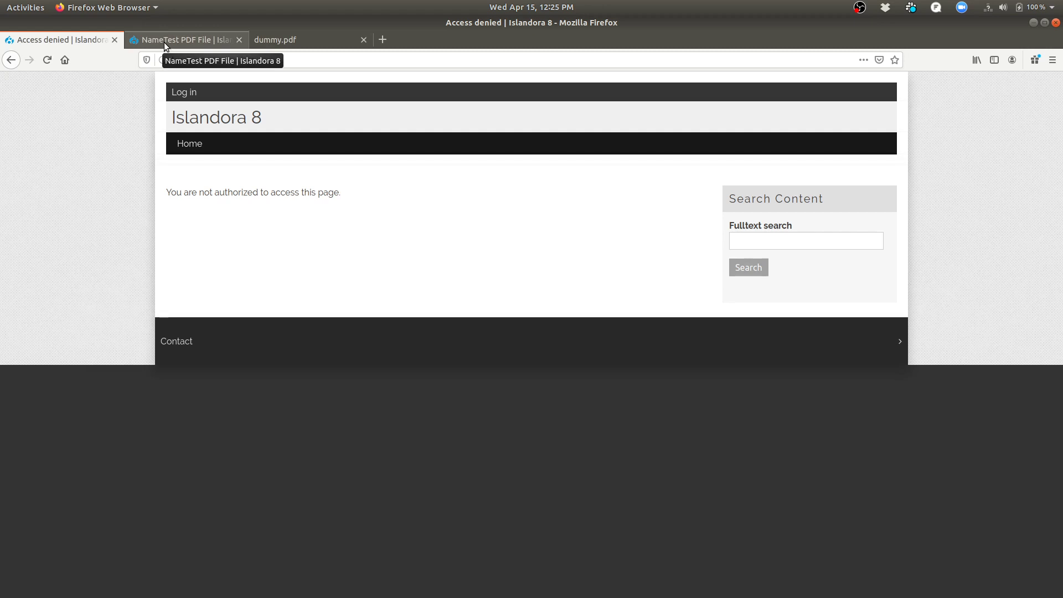
click(164, 42)
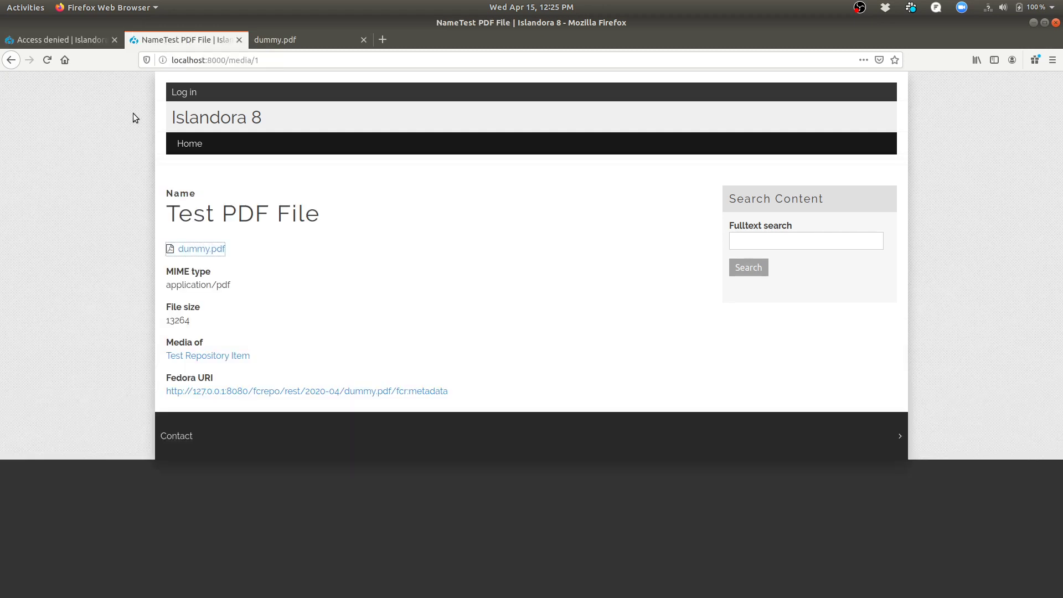
click(49, 60)
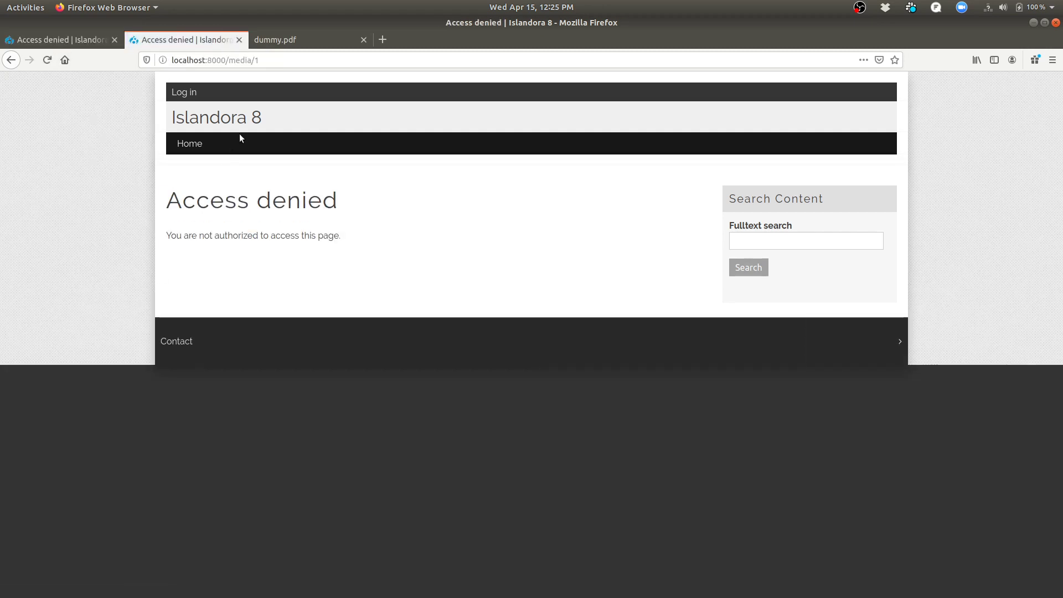
click(284, 39)
key(F5)
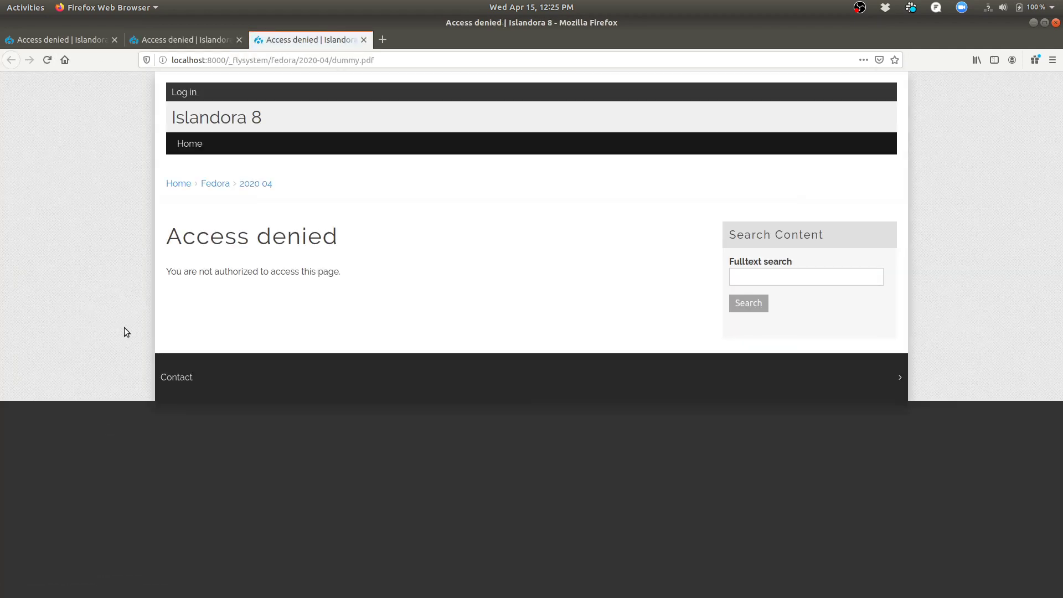
key(super)
click(356, 243)
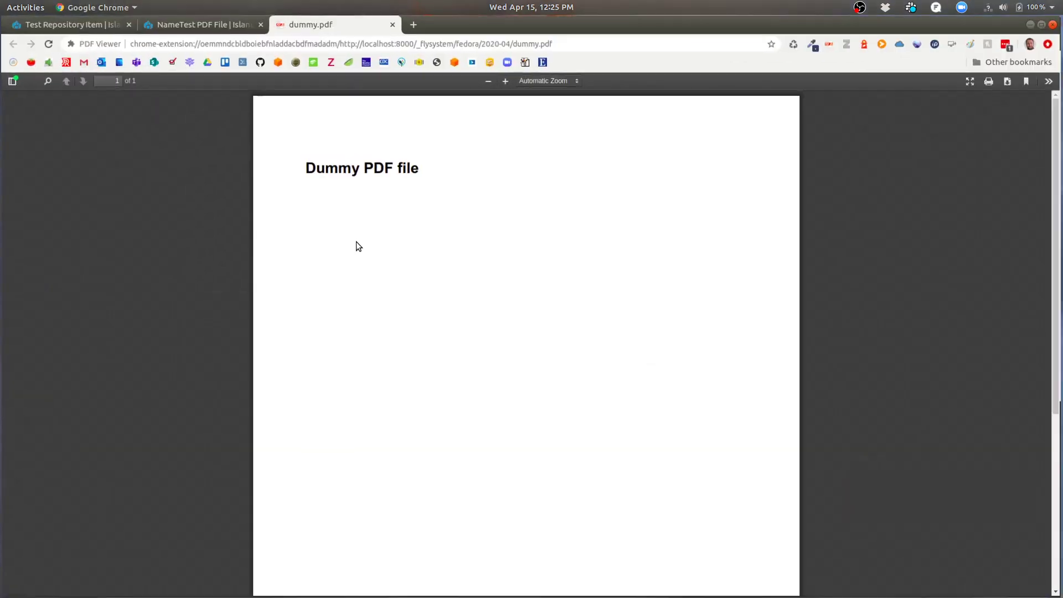
Edit the item's embargo to change its type from Node to Files and save it.
click(82, 26)
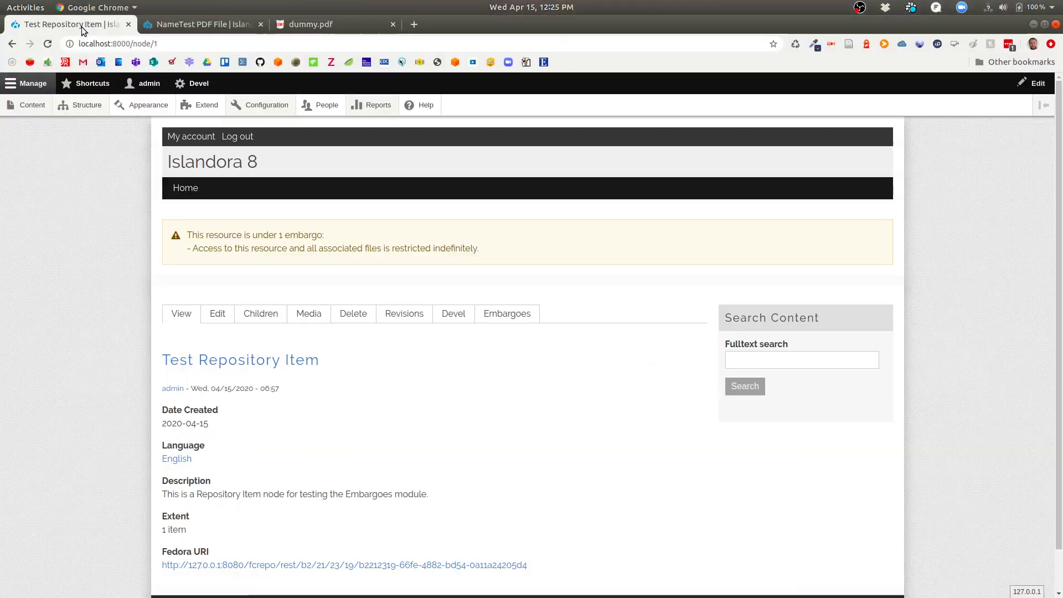
click(508, 316)
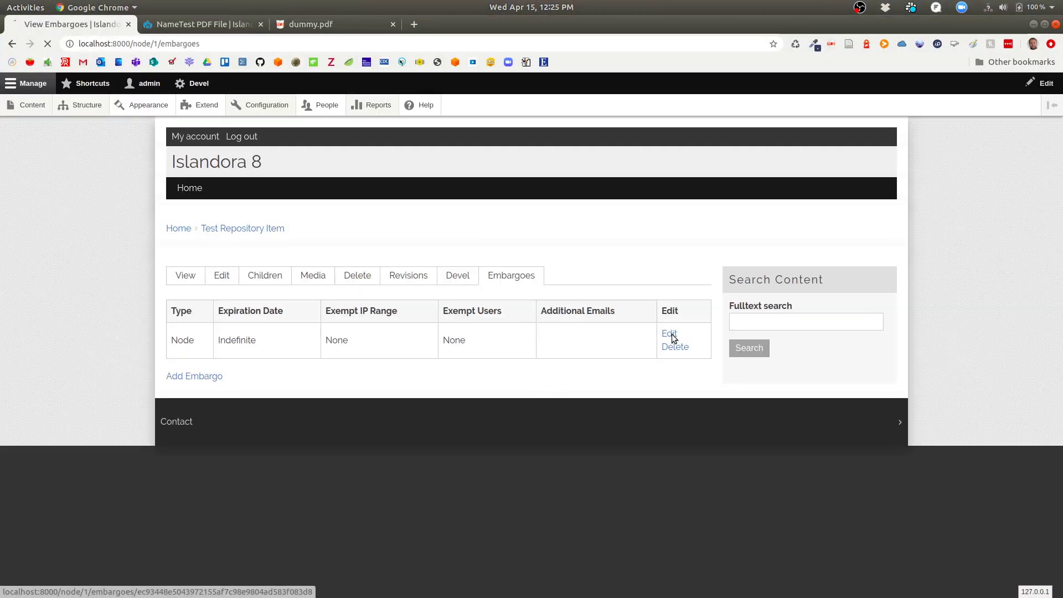
click(672, 334)
click(188, 292)
scroll(285, 419, down, 3)
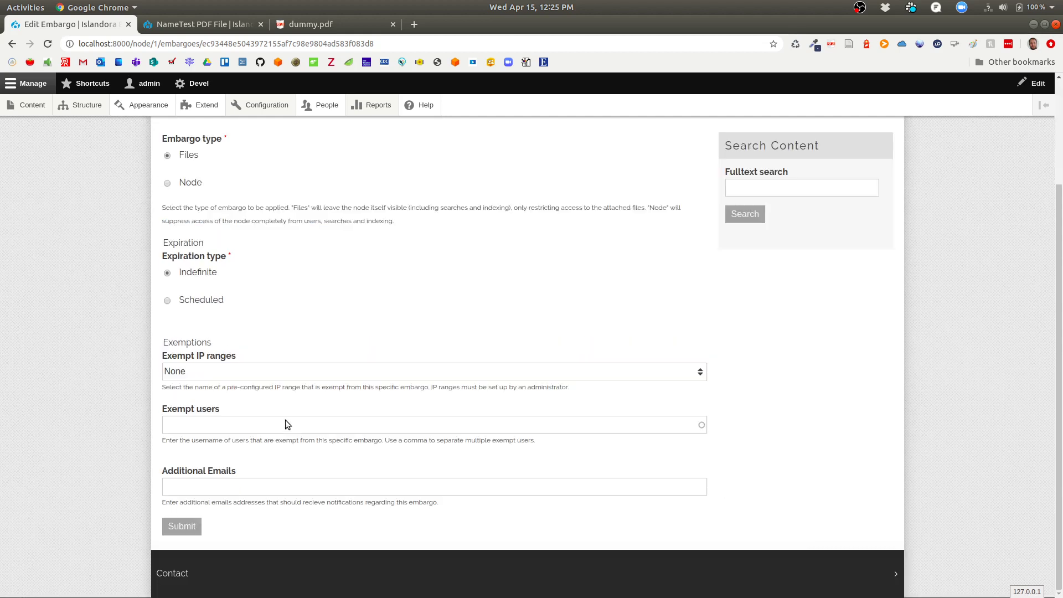
click(182, 526)
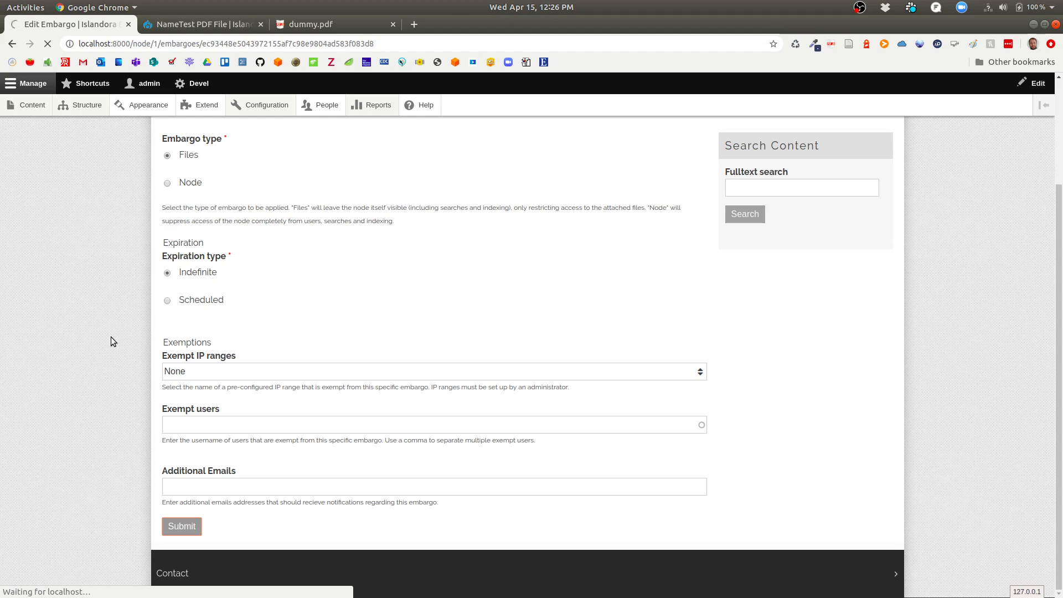
key(super)
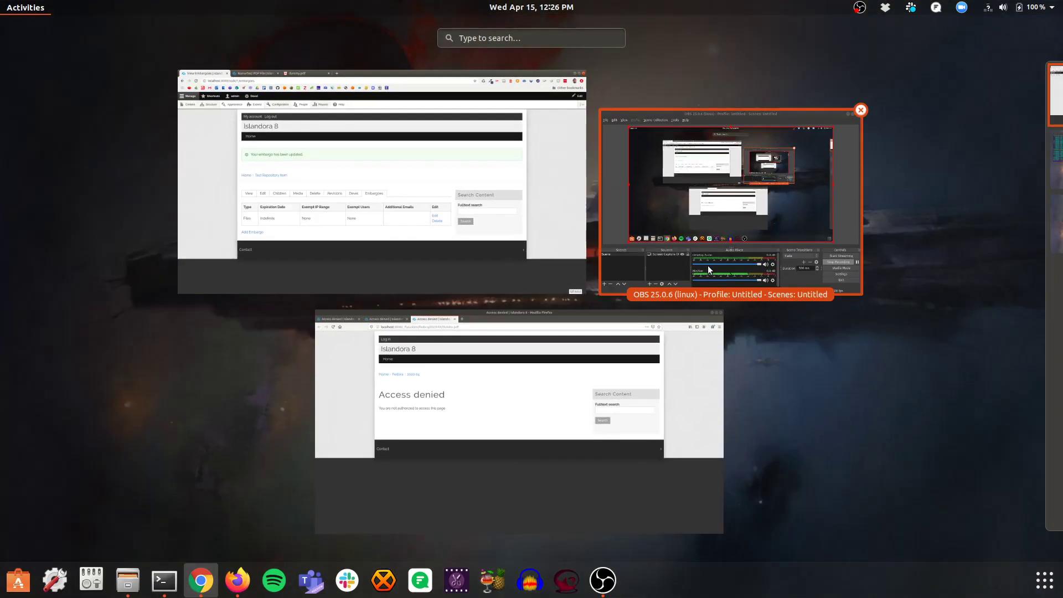
As the anonymous visitor, reload dummy.pdf, media/1 and the item page to recheck access.
click(564, 447)
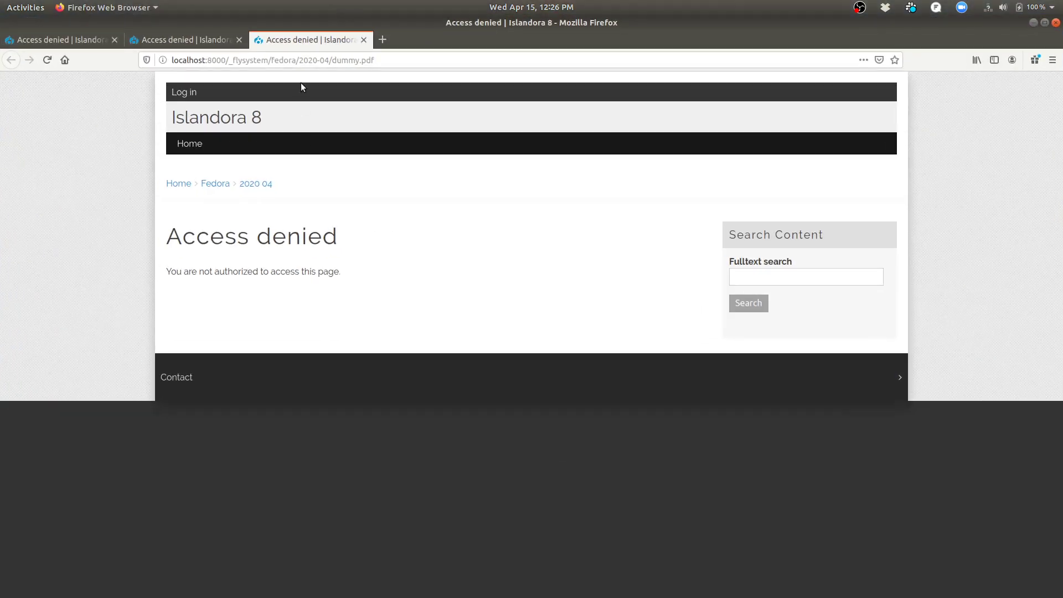
click(47, 60)
click(173, 40)
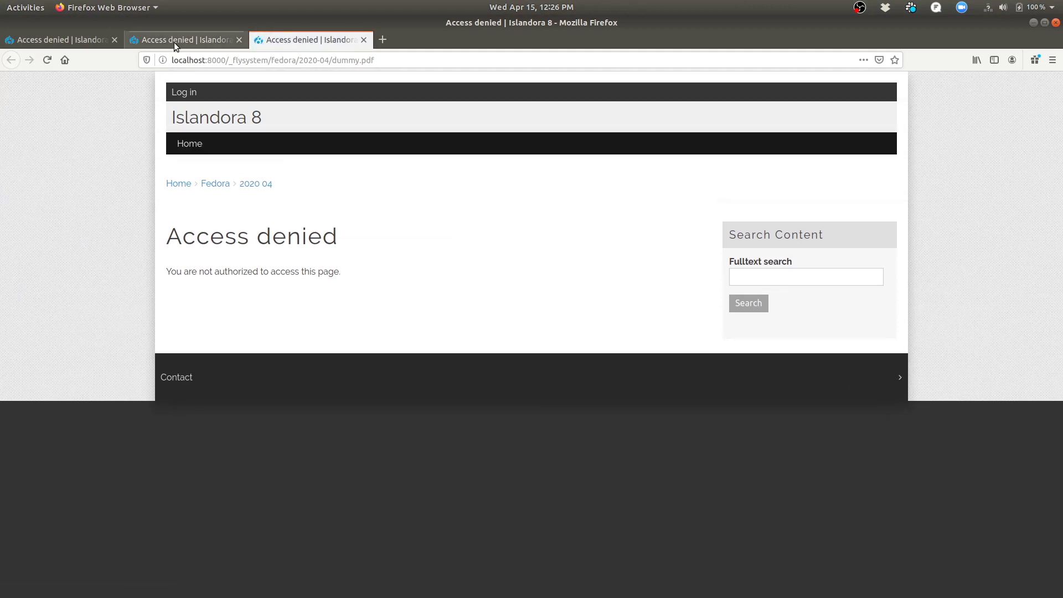
click(48, 60)
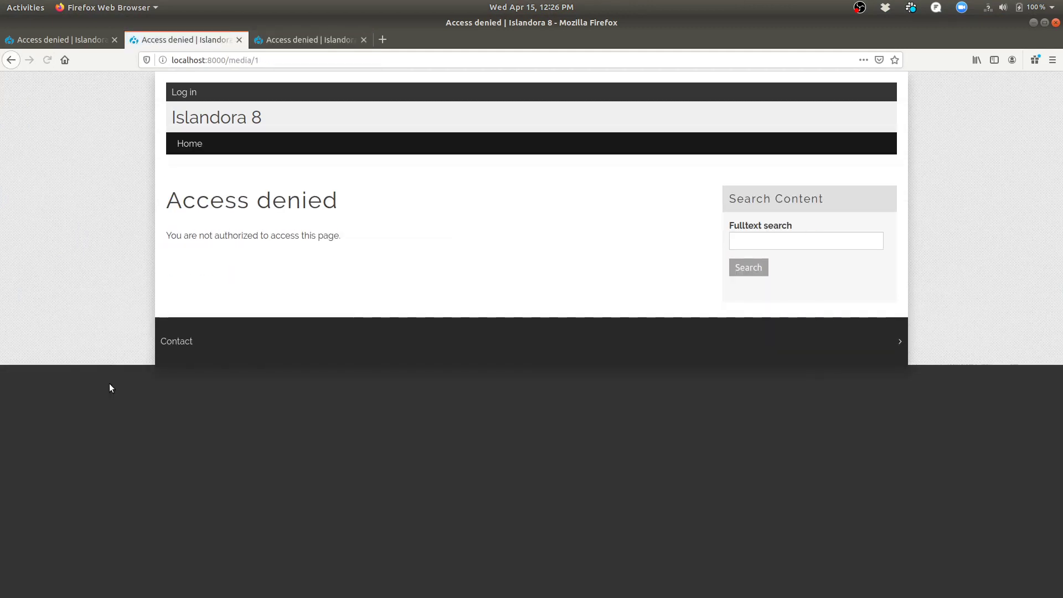
click(61, 39)
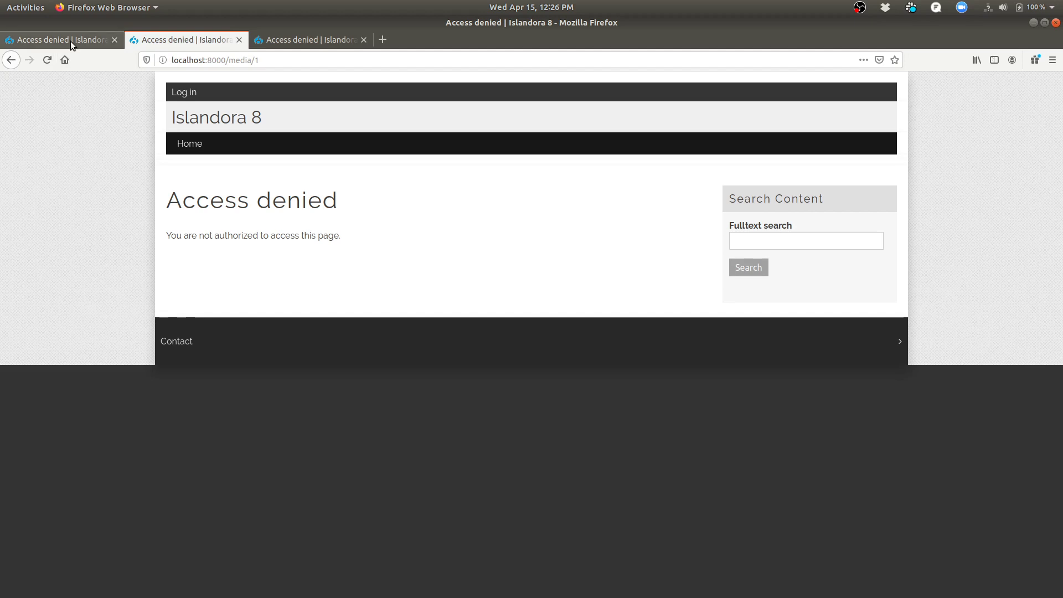
click(48, 60)
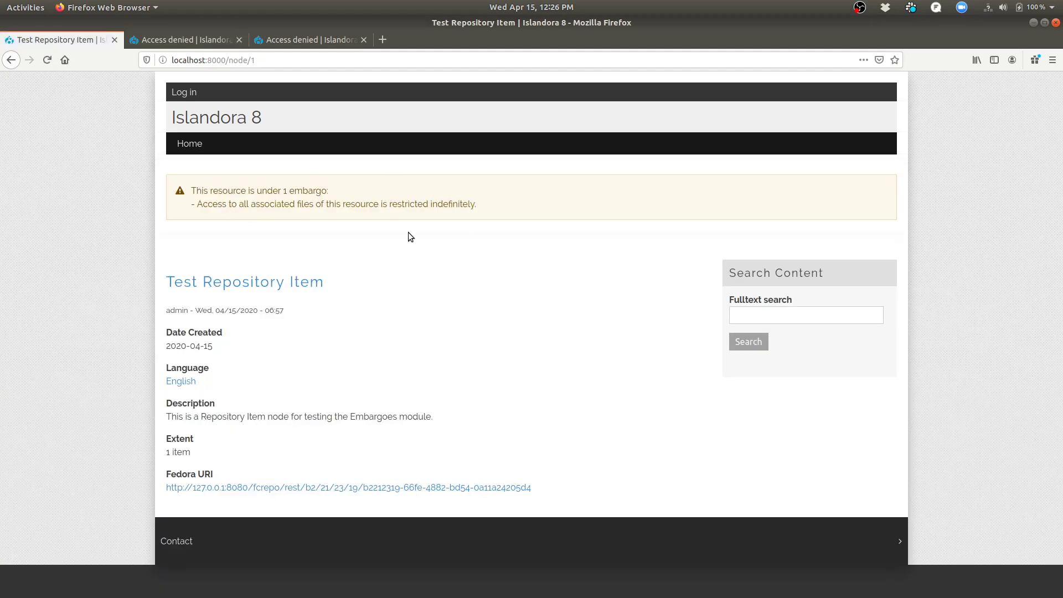
key(super)
click(405, 178)
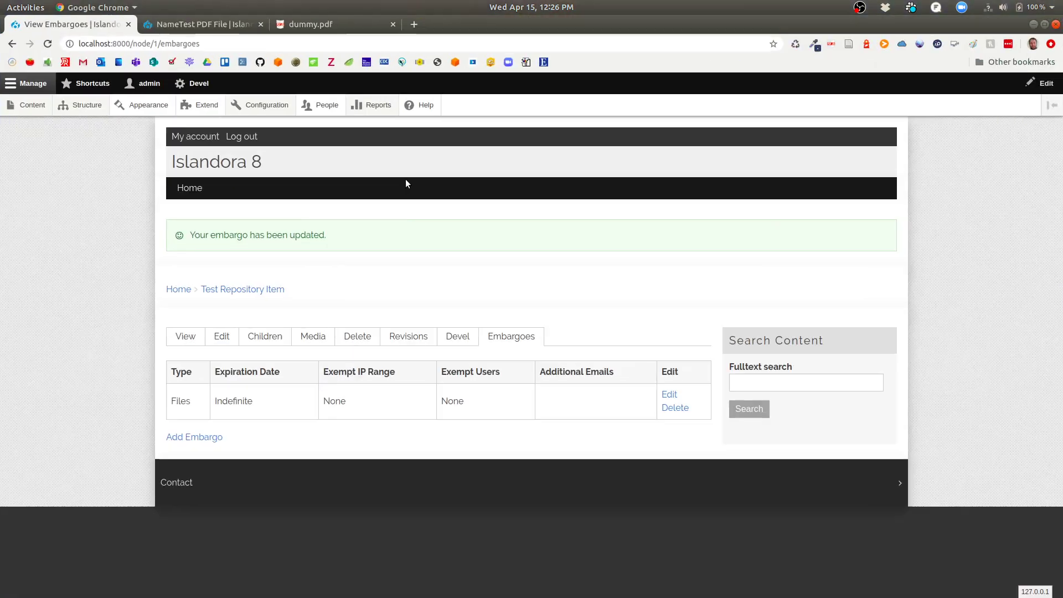
Edit the embargo again, switch its type back to Node and review the exempt IP range choices.
click(669, 394)
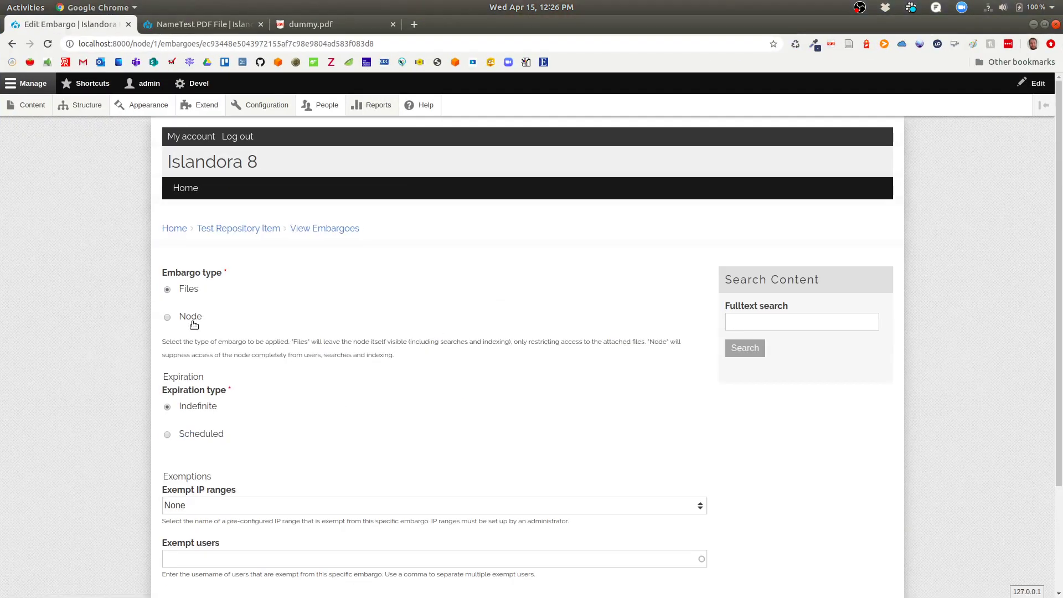
click(193, 319)
scroll(260, 407, down, 3)
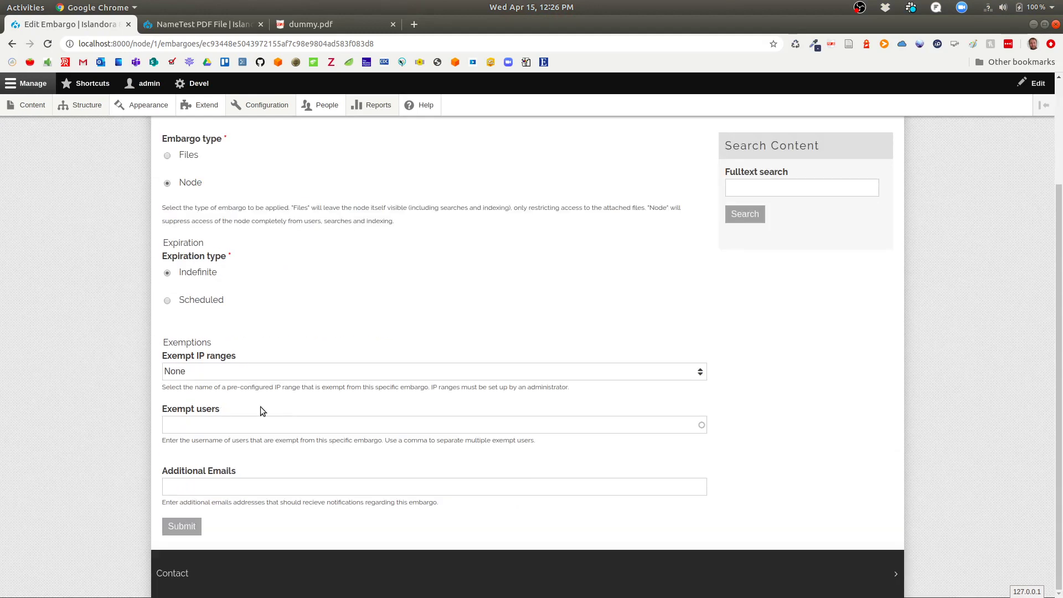
click(198, 371)
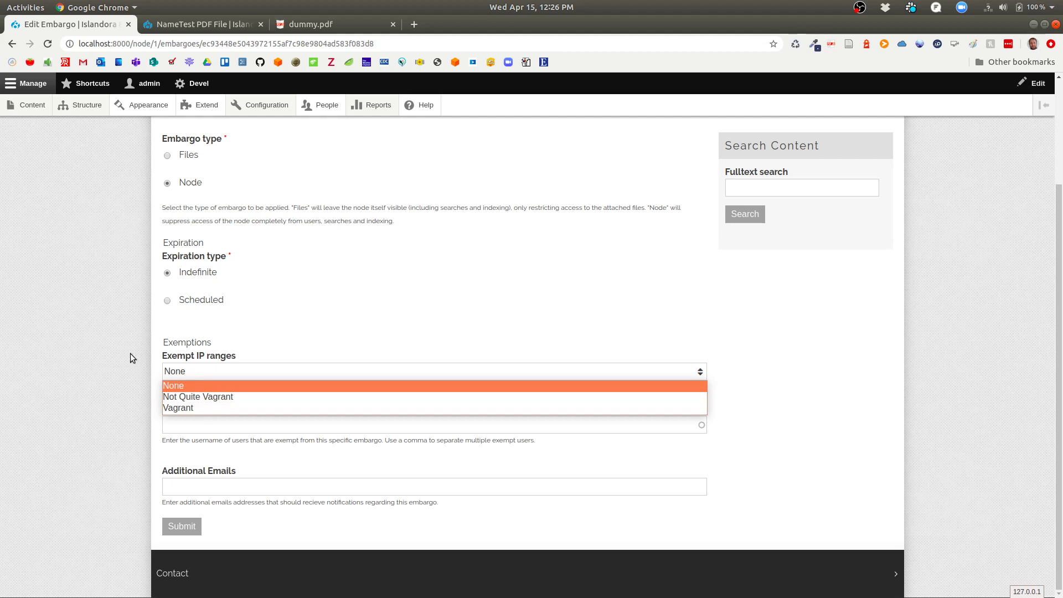
click(265, 139)
In a new tab, view the Embargoes IP Ranges list: Not Quite Vagrant 10.2.0.0/32 and Vagrant 10.0.2.2/32.
right_click(265, 109)
click(273, 120)
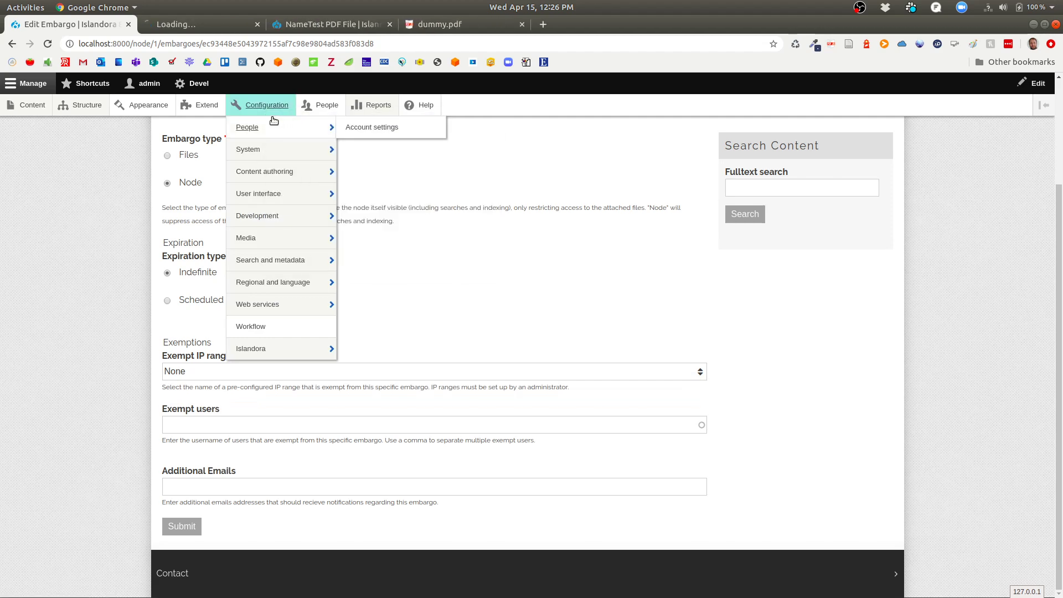
click(190, 21)
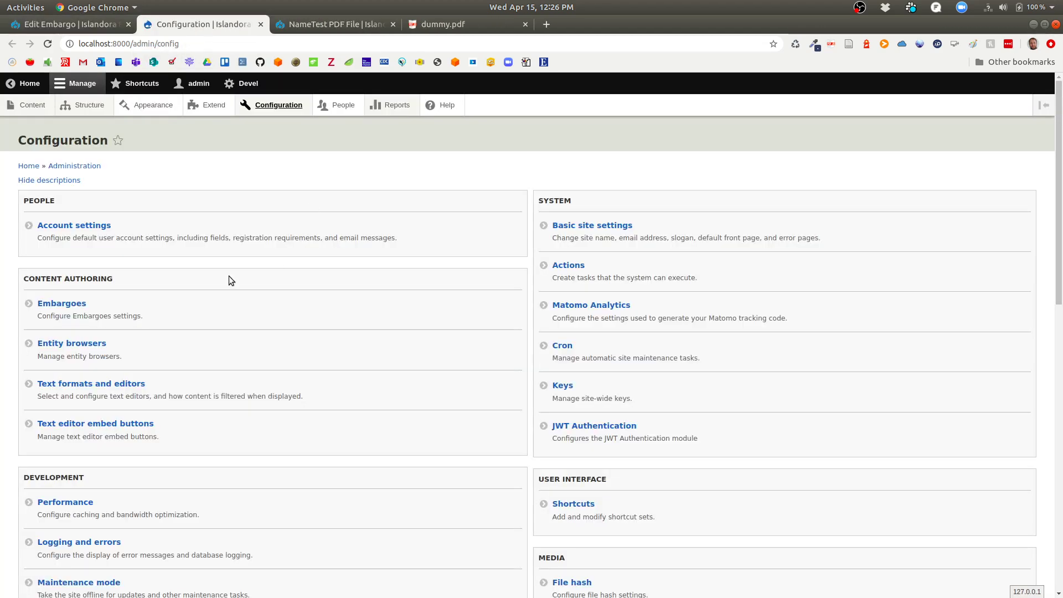
click(67, 303)
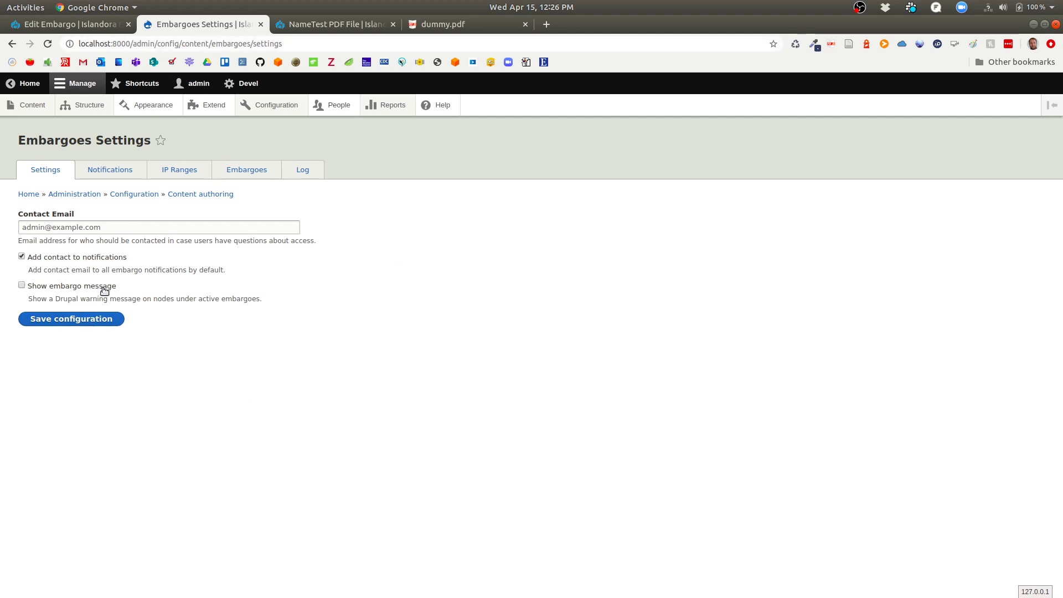
click(183, 170)
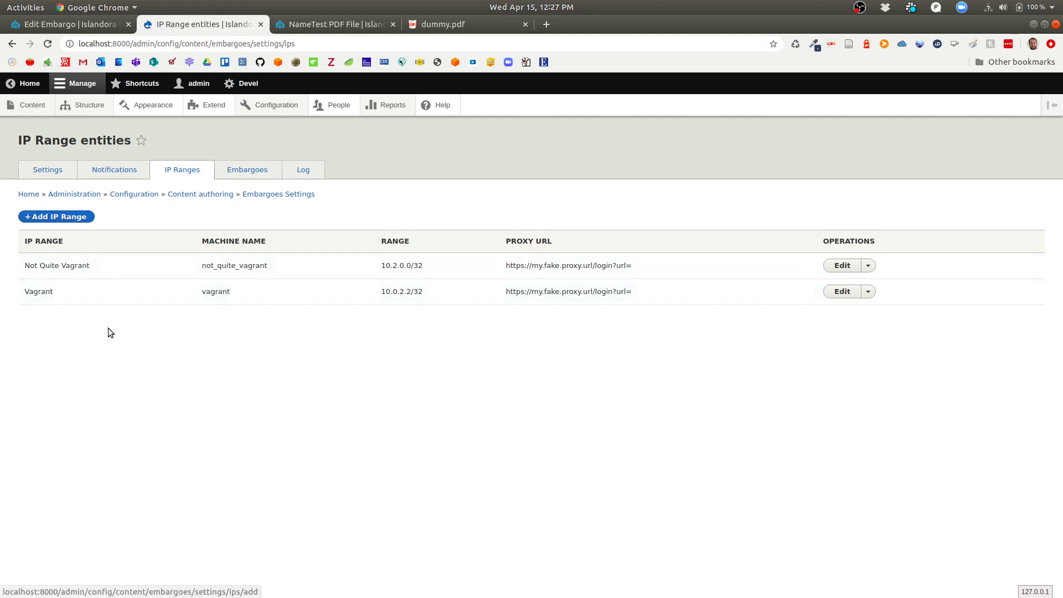
click(111, 24)
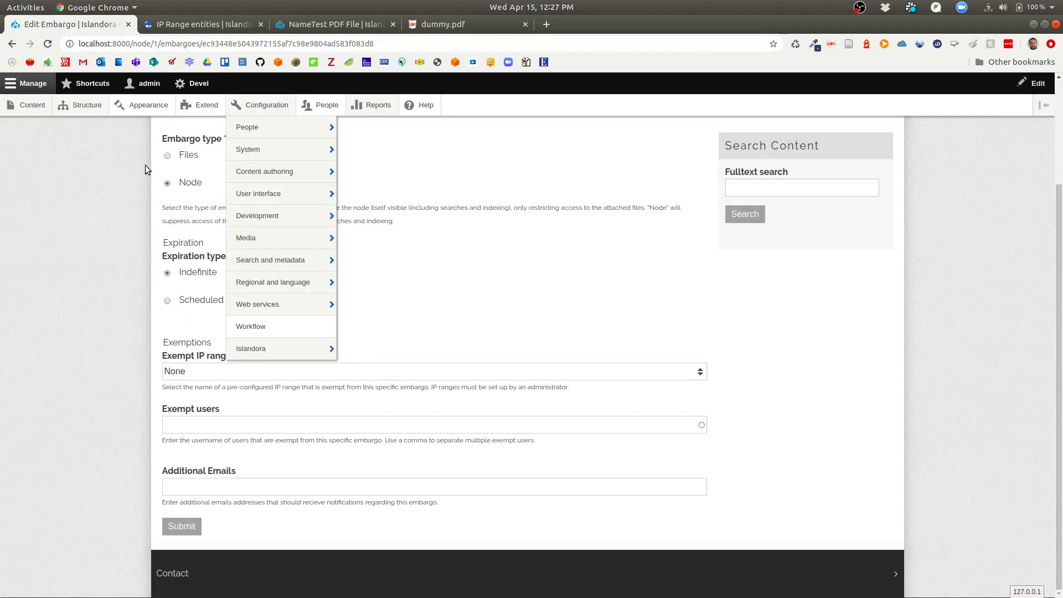
Set Vagrant as the exempt IP range on the Node embargo and save it.
click(260, 105)
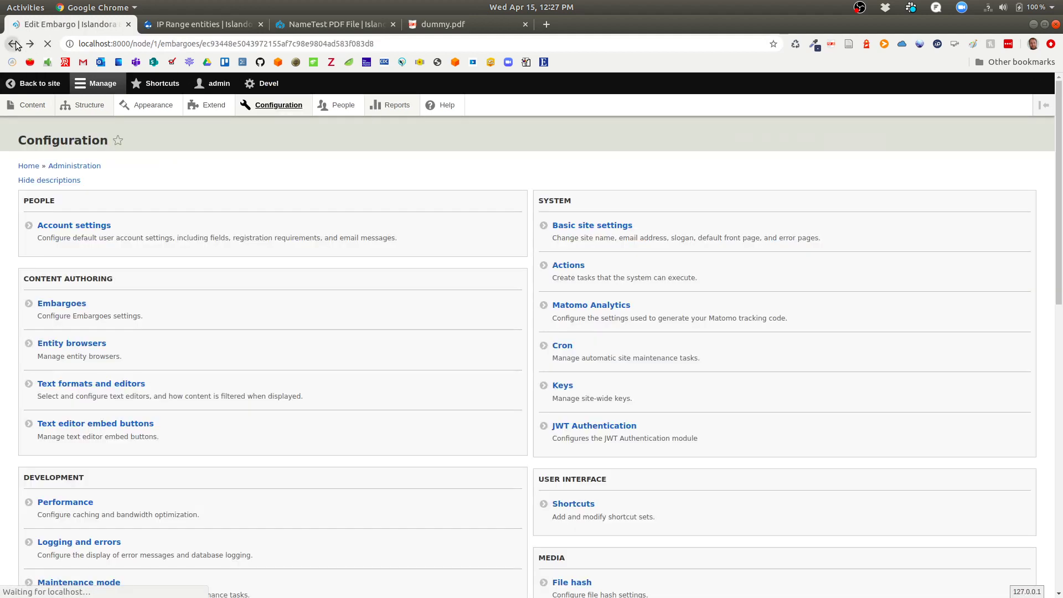
click(13, 44)
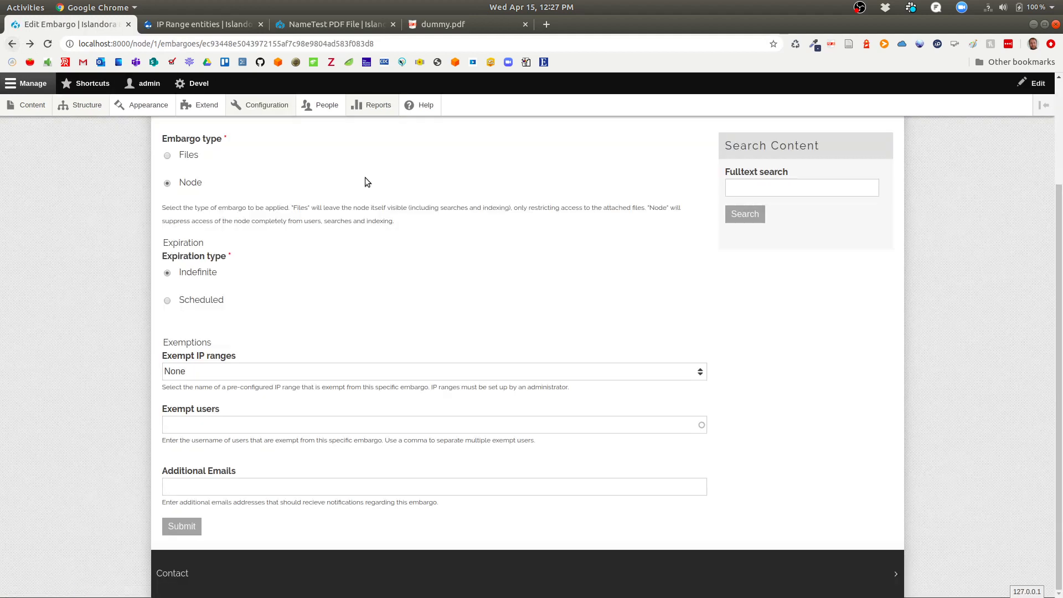
click(247, 372)
click(241, 410)
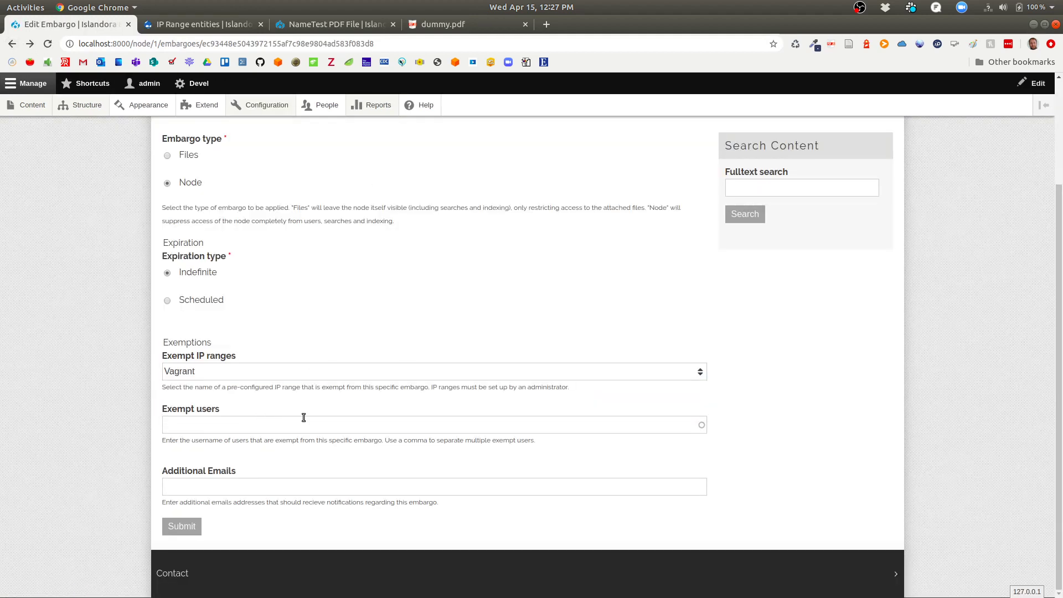
click(184, 528)
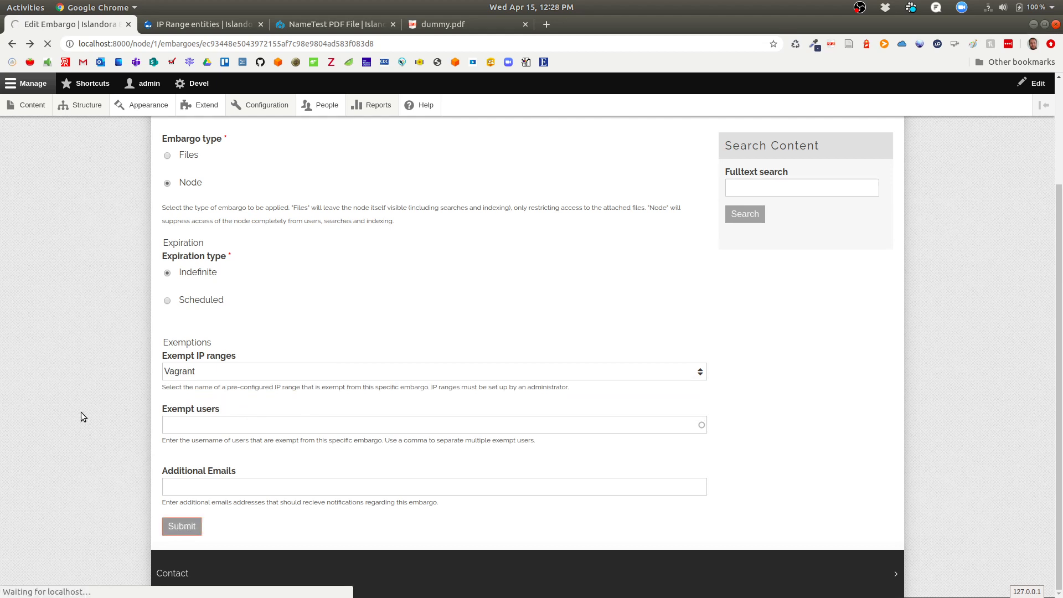
scroll(304, 272, up, 2)
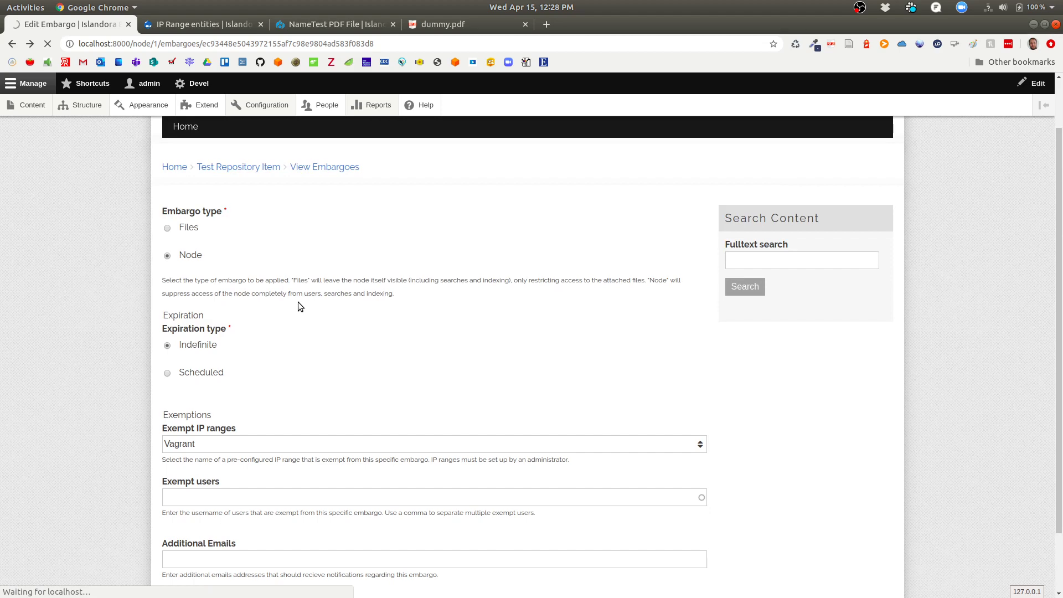
scroll(325, 377, up, 1)
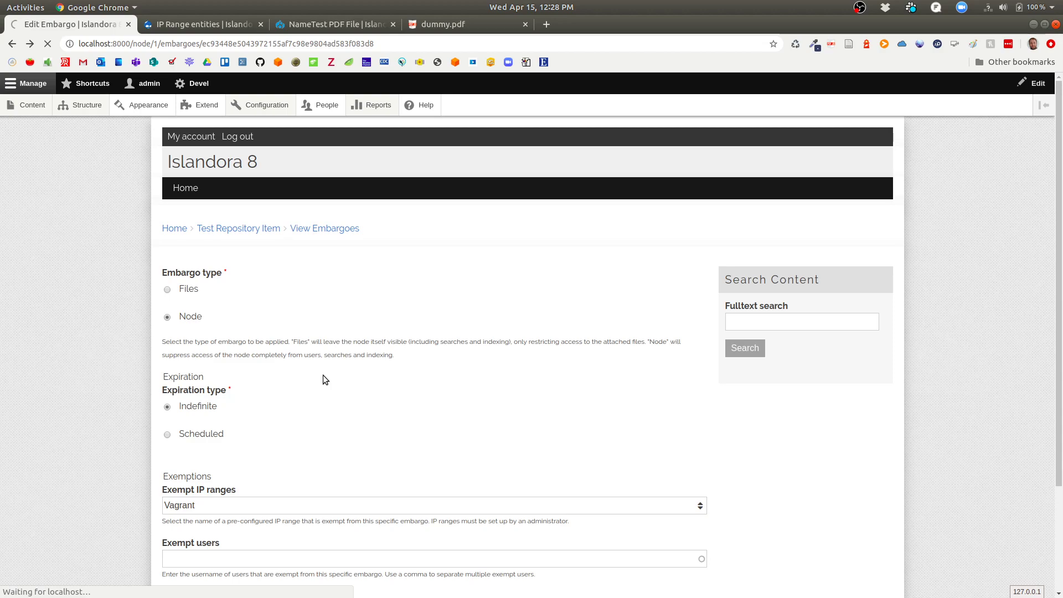
key(super)
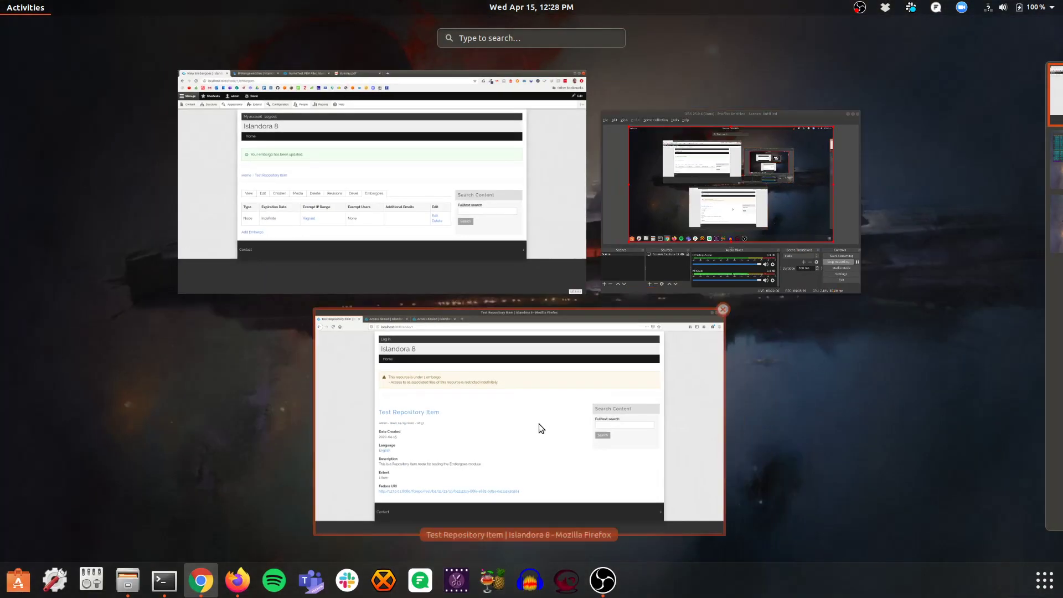
In the Firefox window, reload the item page and media/1 to recheck access.
click(539, 423)
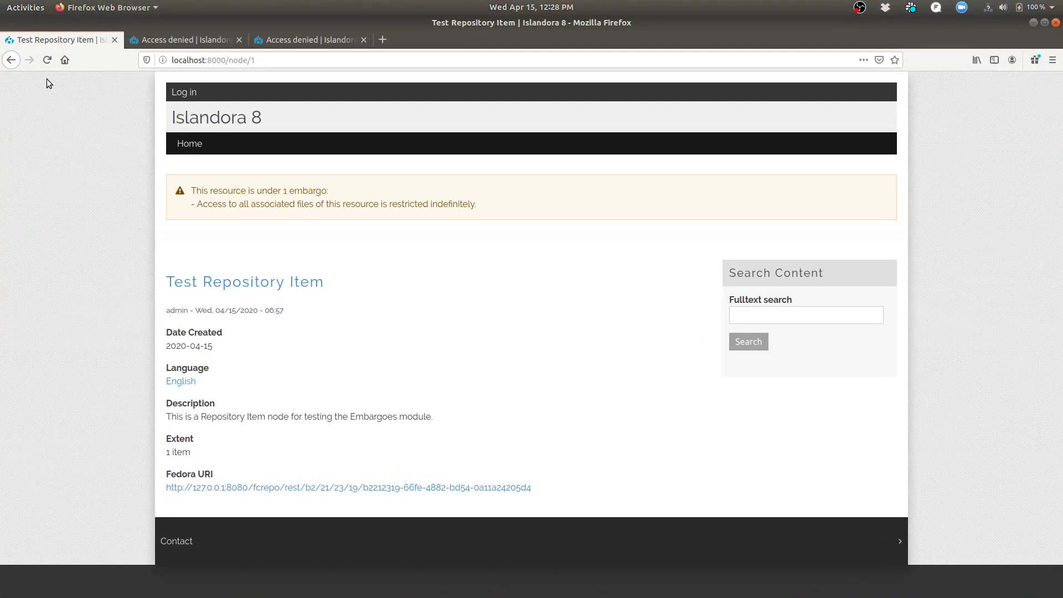
click(47, 60)
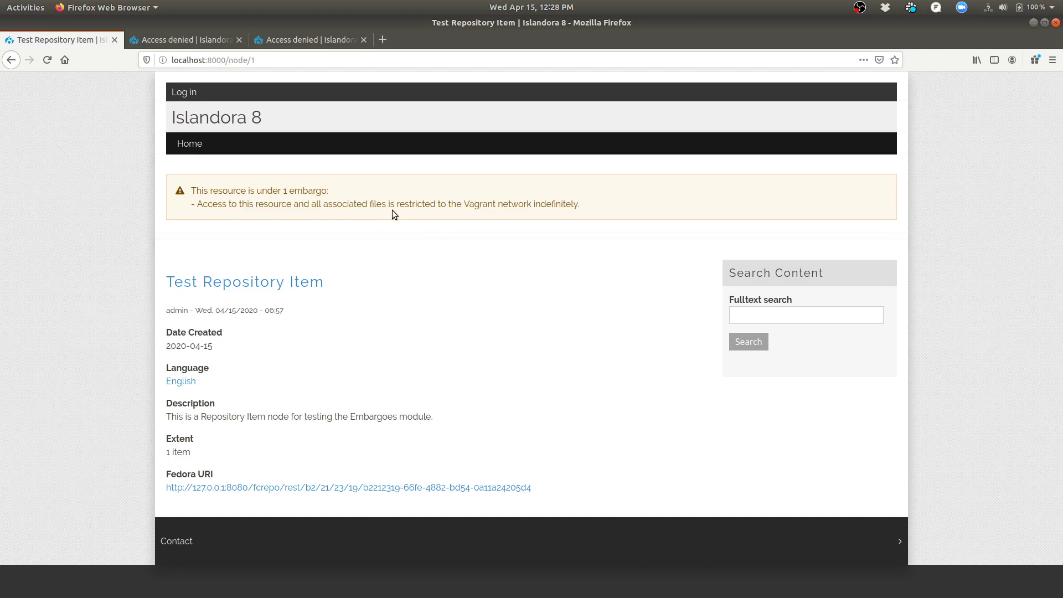
click(207, 38)
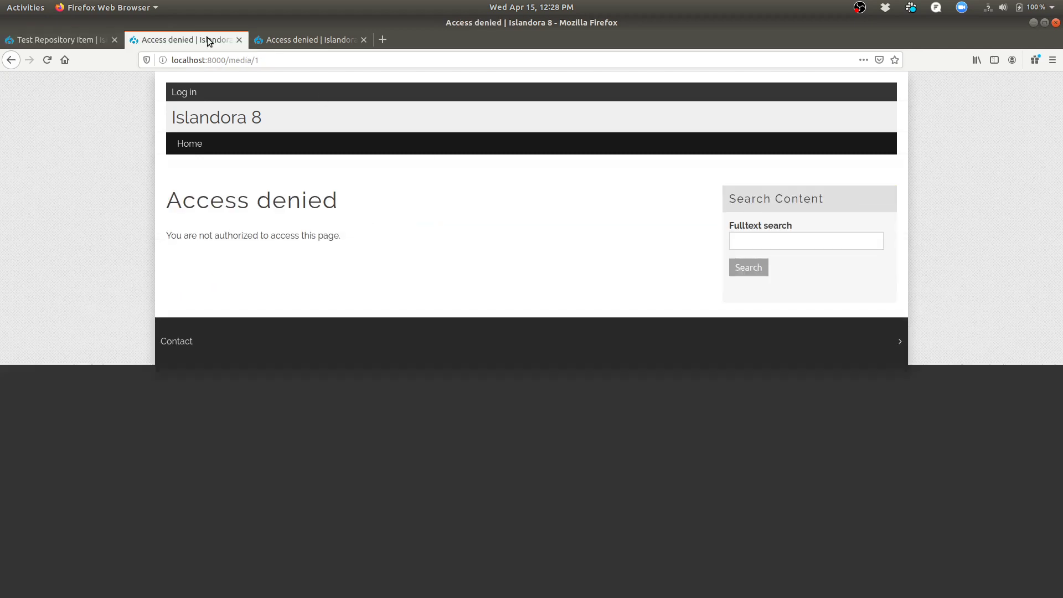
click(48, 62)
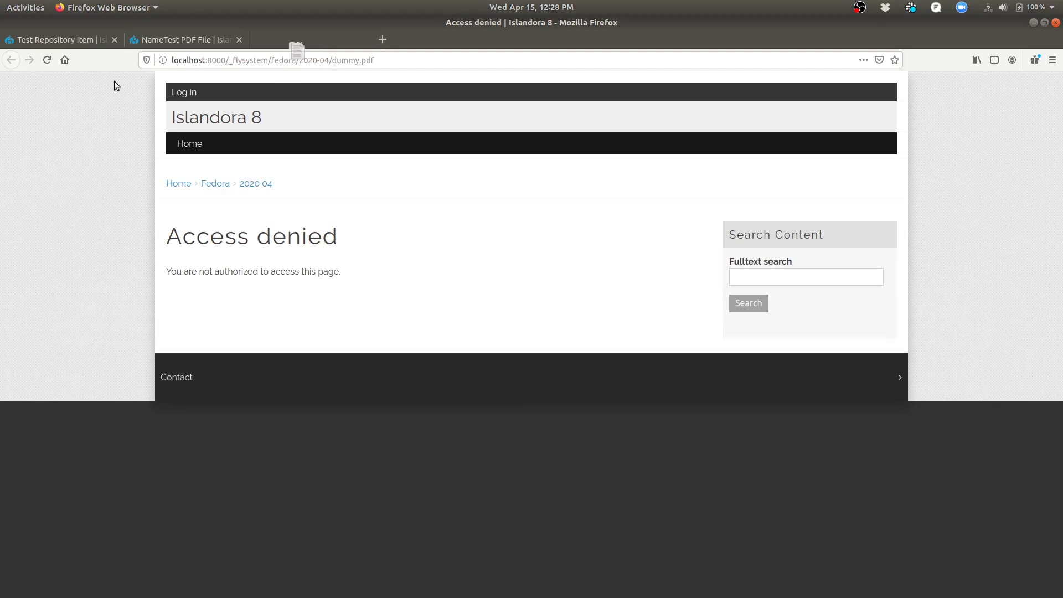
Open dummy.pdf, move its tab back into the main Firefox window, reload it, and return to Chrome.
click(47, 63)
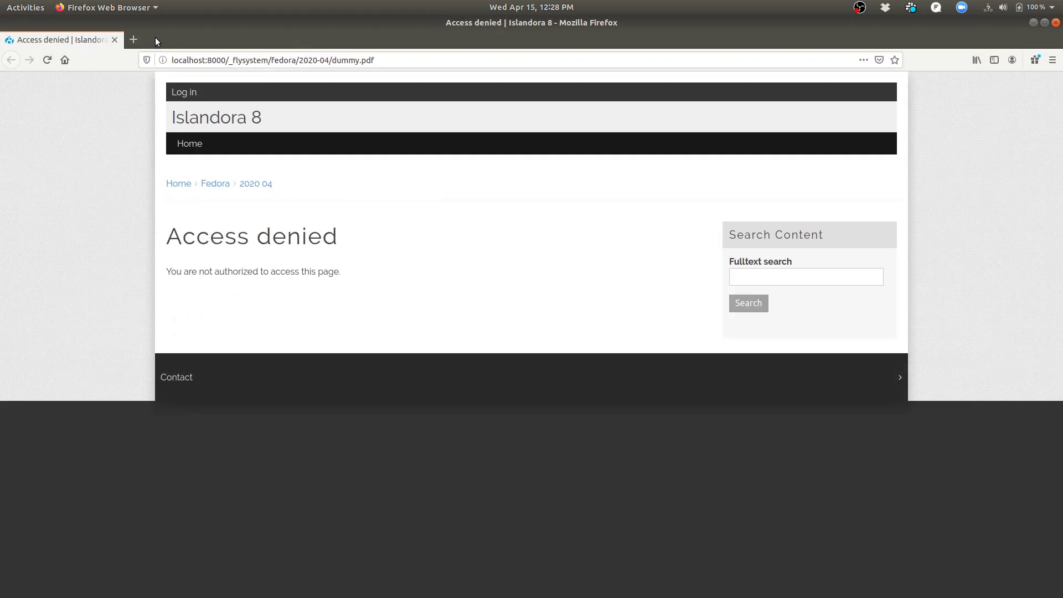
drag(155, 38, 301, 195)
drag(237, 185, 292, 43)
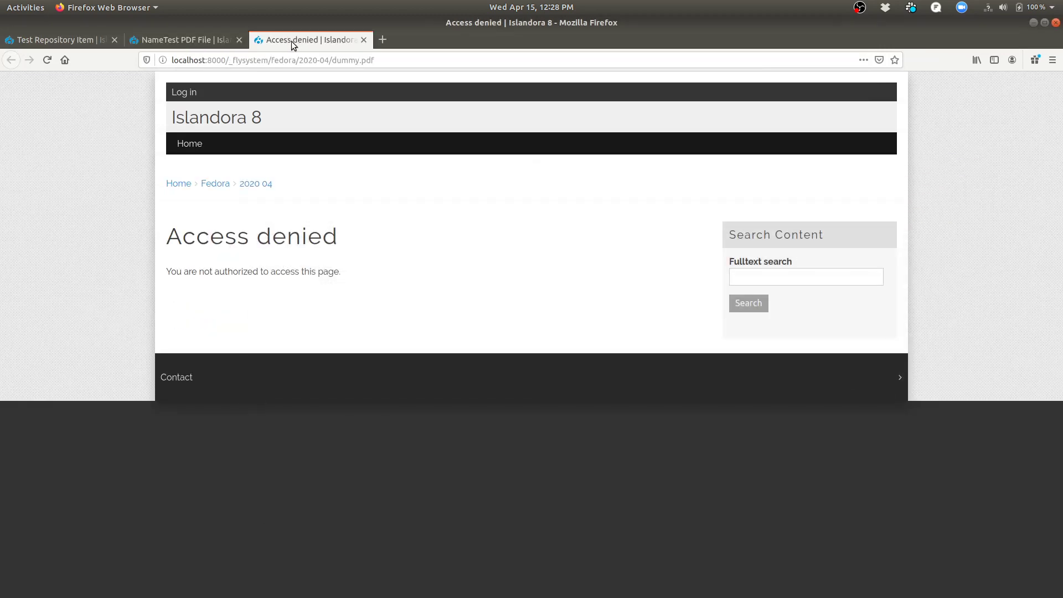
click(47, 60)
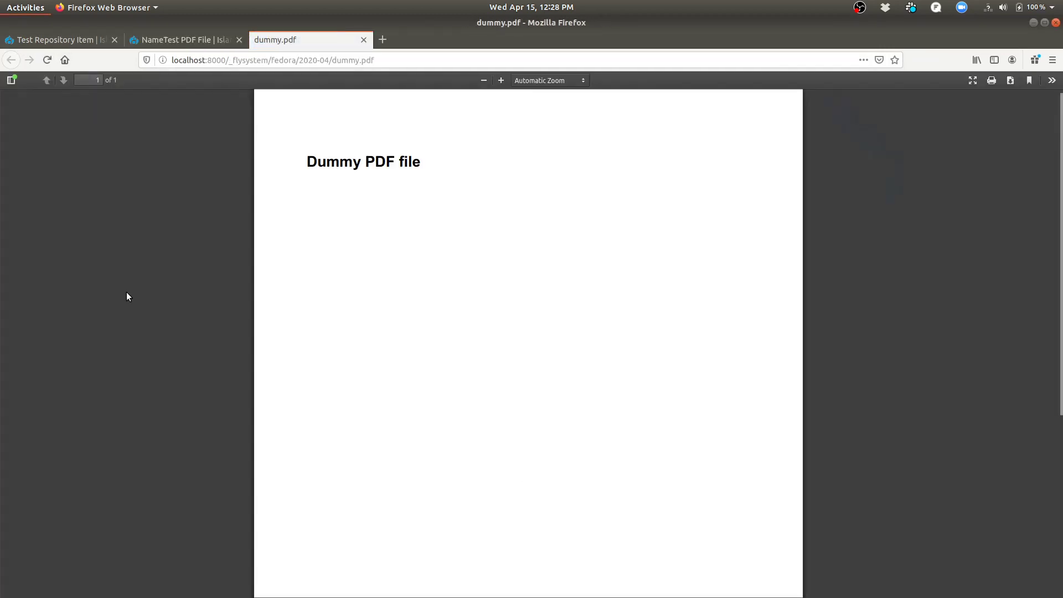
key(super)
click(293, 231)
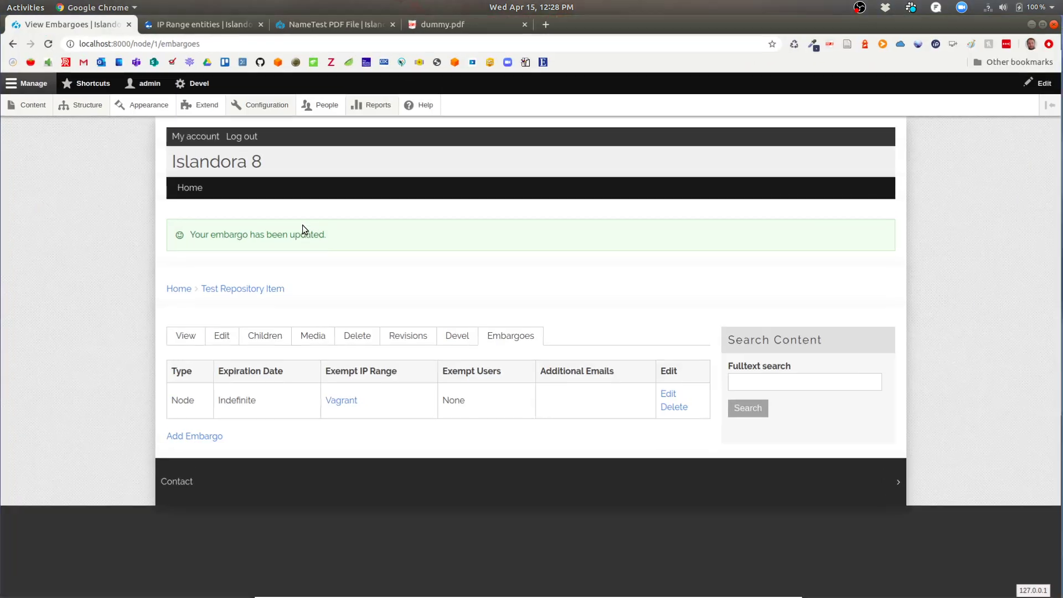
Change the node embargo's exempt IP range from Vagrant to Not Quite Vagrant and save it.
click(670, 396)
scroll(380, 295, down, 5)
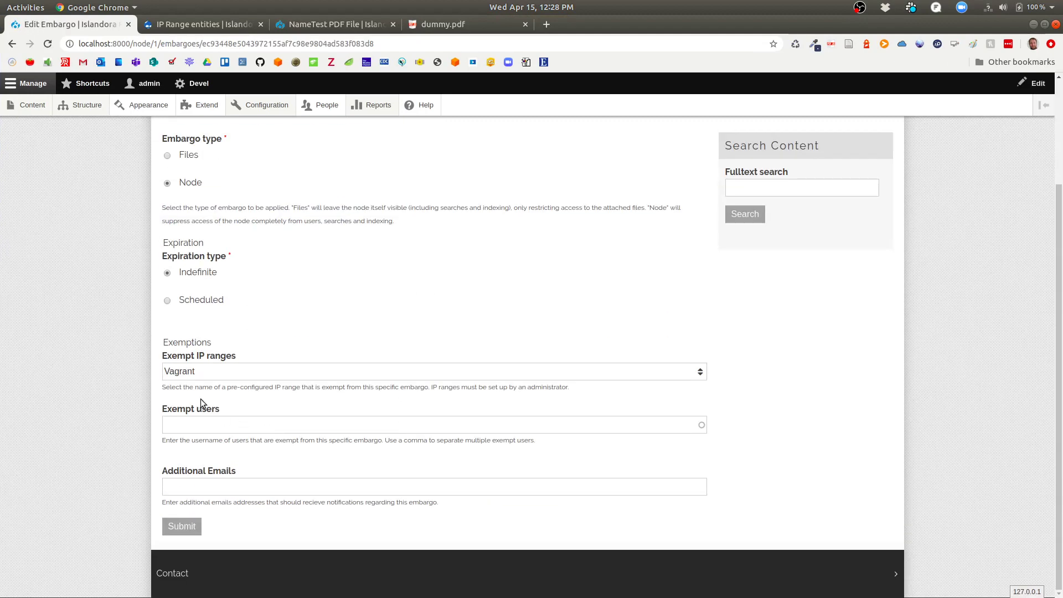
click(196, 371)
click(191, 395)
click(174, 528)
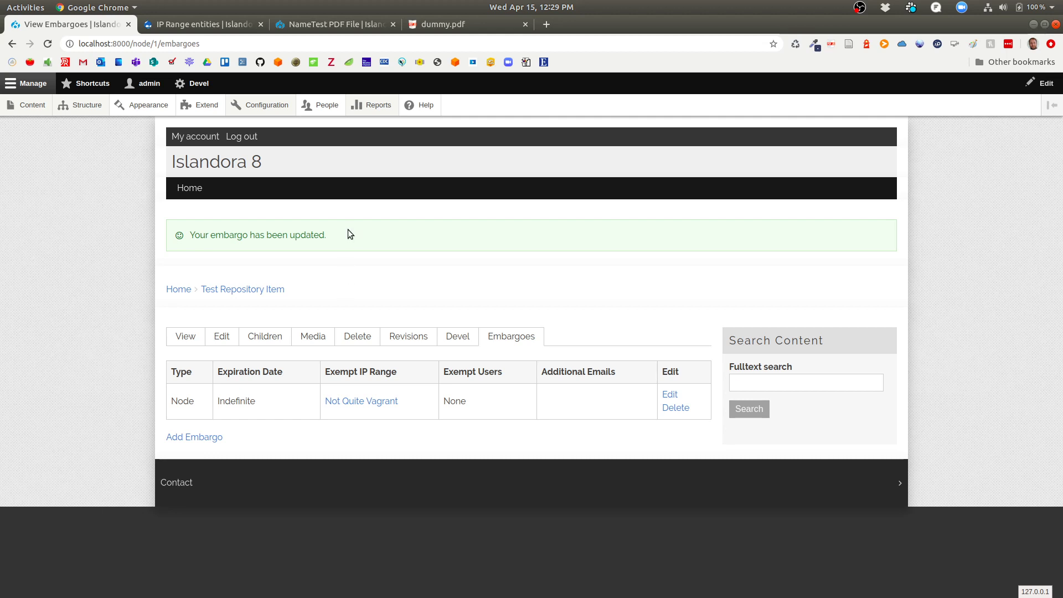
key(super)
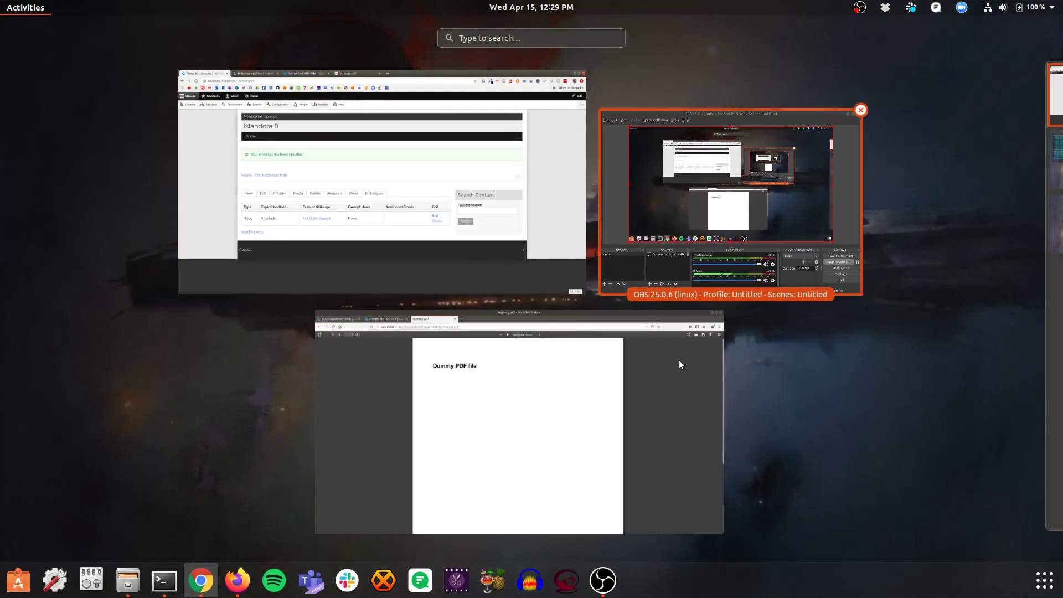
Bring the logged-out Firefox window forward on its Test Repository Item tab.
click(620, 407)
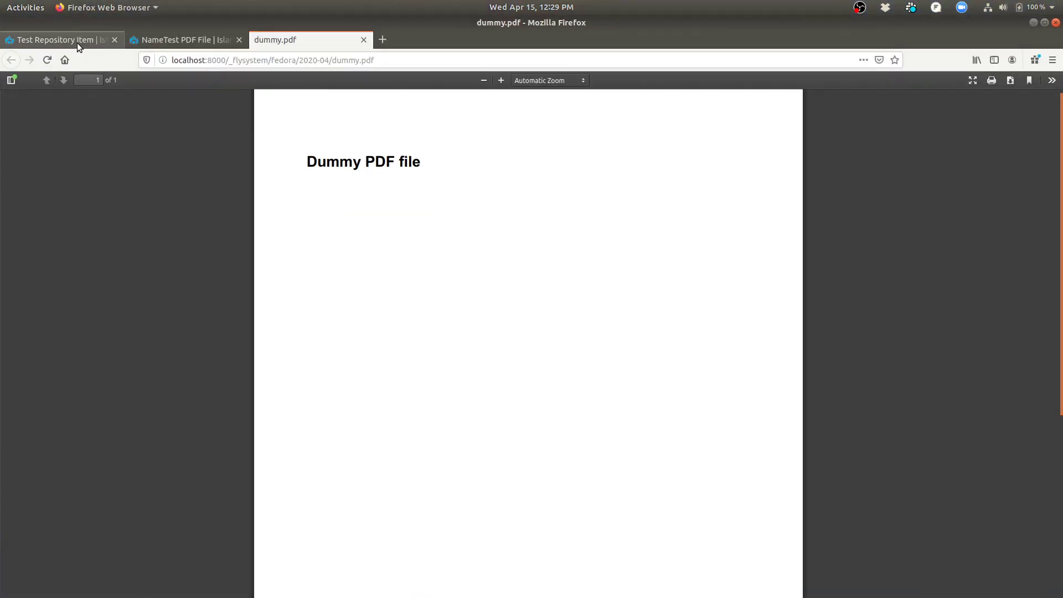
click(78, 42)
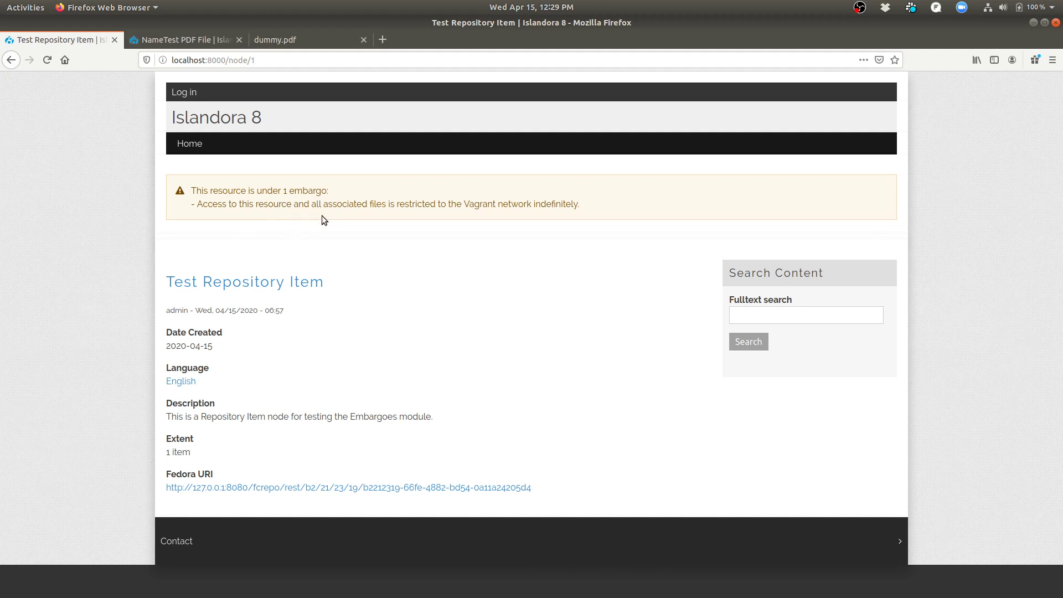
Reload the Test Repository Item page to see Access Denied for the Not Quite Vagrant network.
click(48, 61)
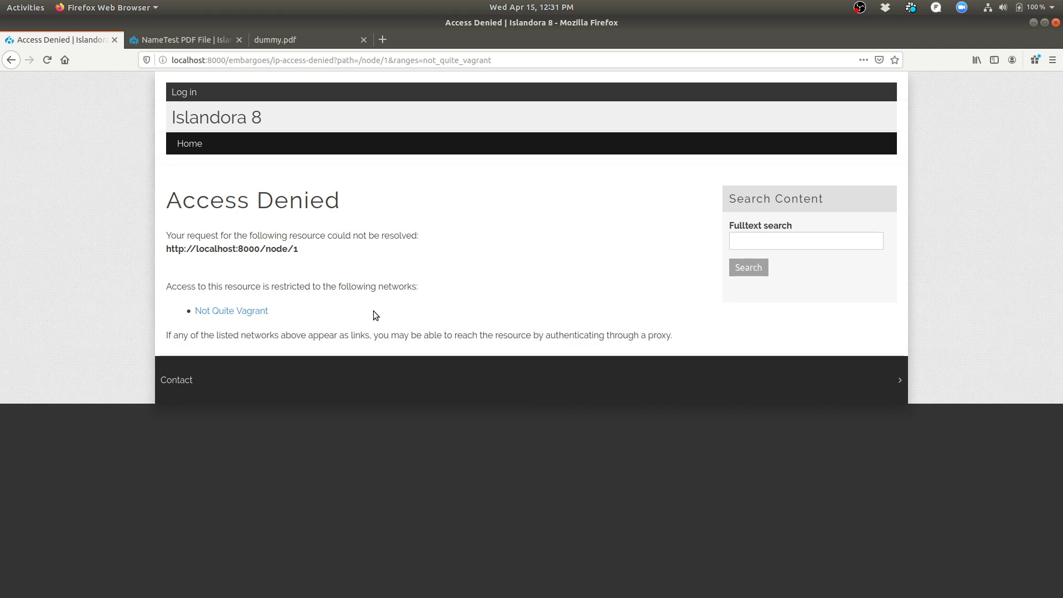
key(super)
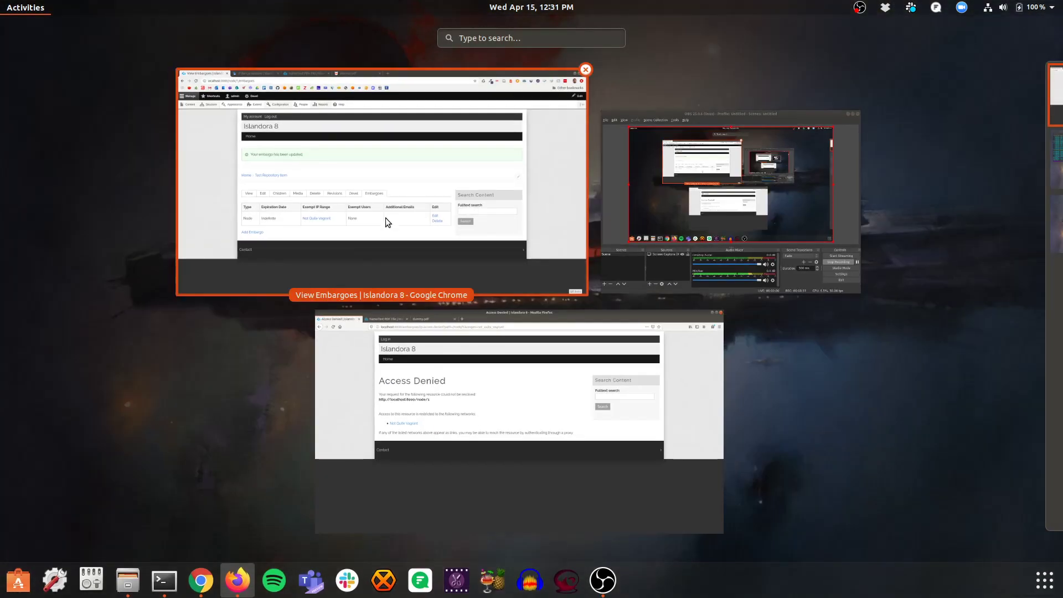
Edit the node embargo to set Exempt IP ranges to None and exempt the Test user instead.
click(384, 215)
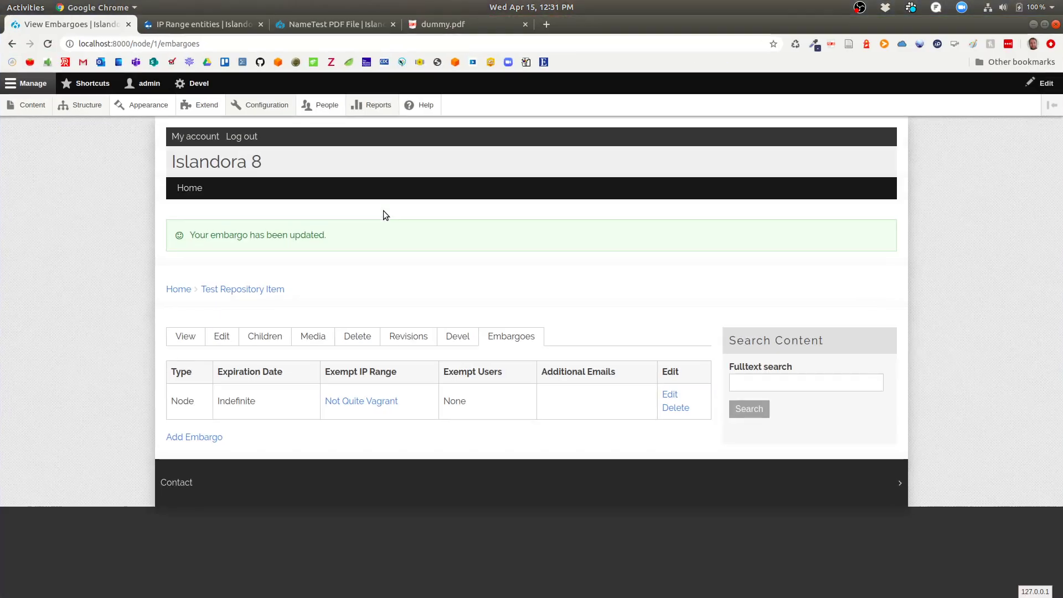
click(670, 394)
scroll(380, 449, down, 3)
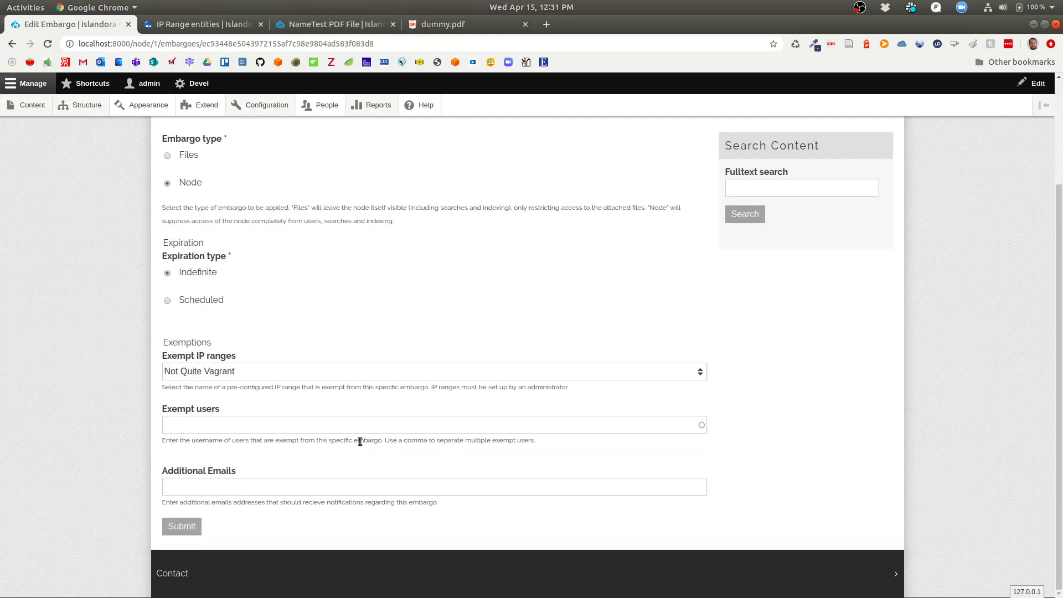
click(240, 372)
click(241, 388)
click(293, 426)
text(Test)
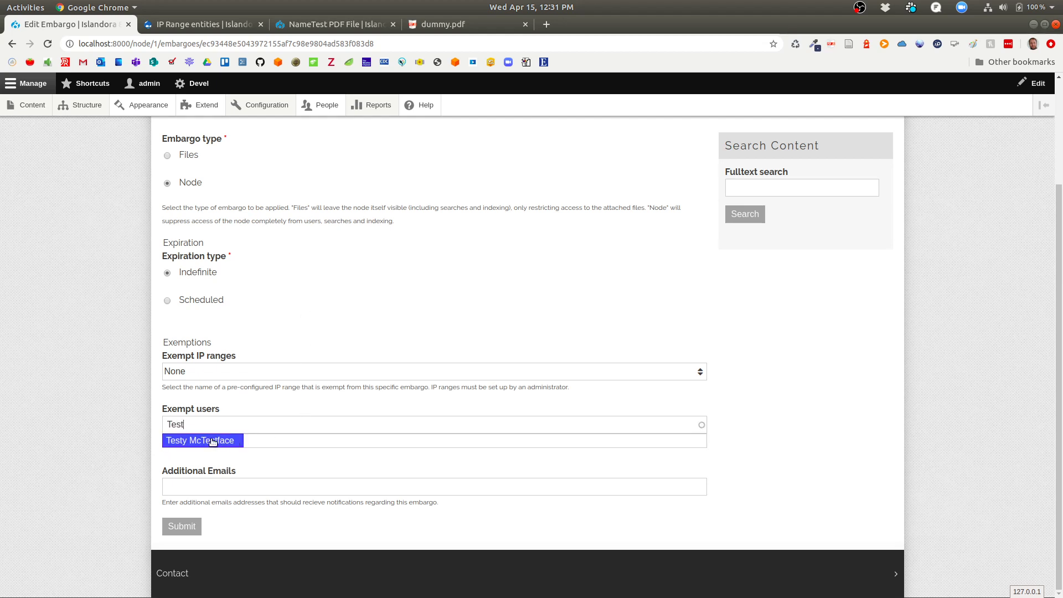
click(212, 441)
click(176, 528)
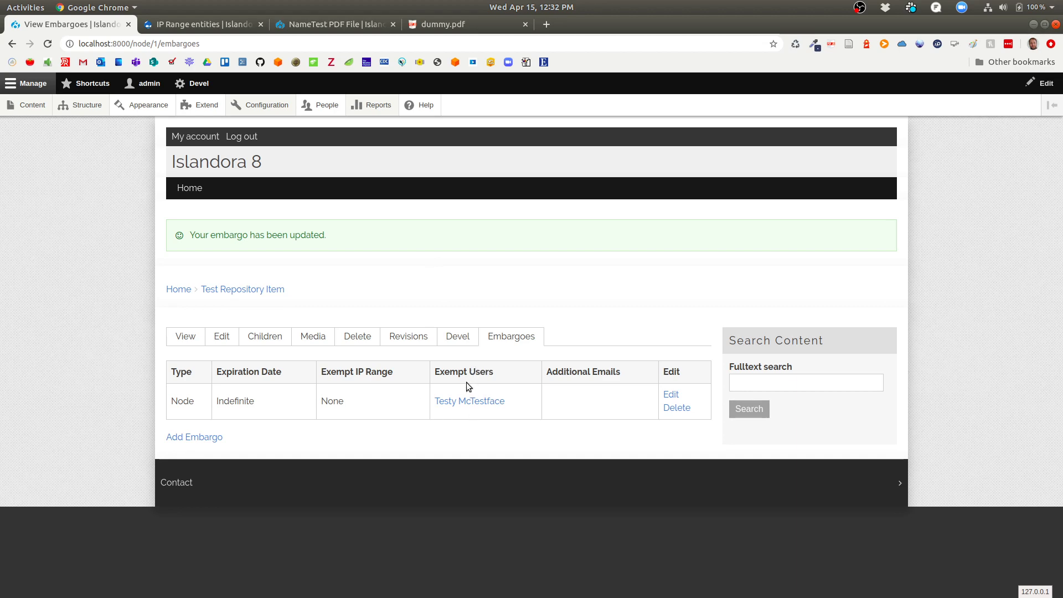
key(super)
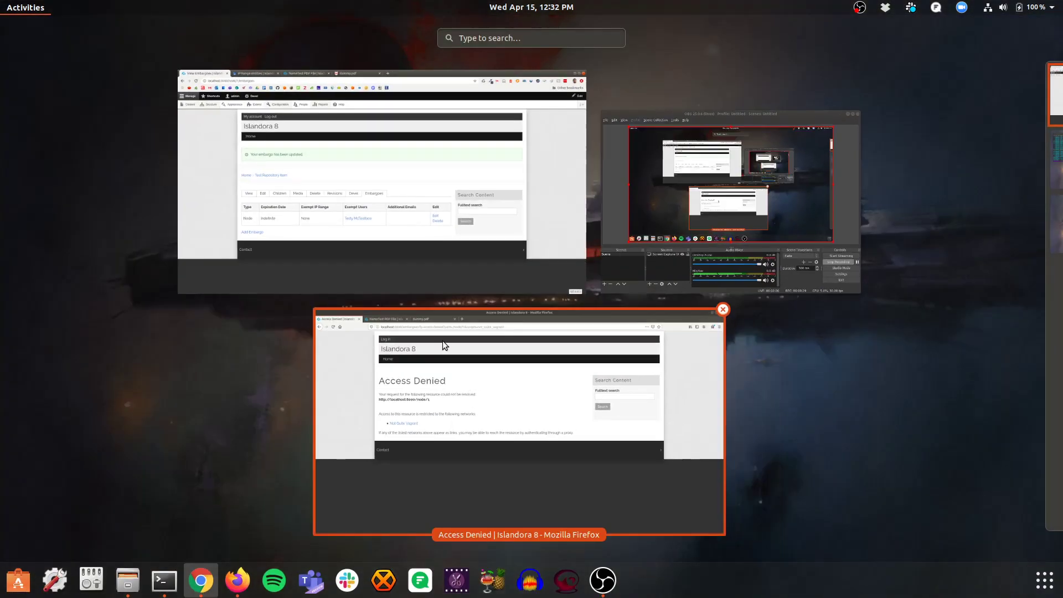
Load localhost:8000/node/1 in logged-out Firefox, which now reads Access denied.
click(441, 429)
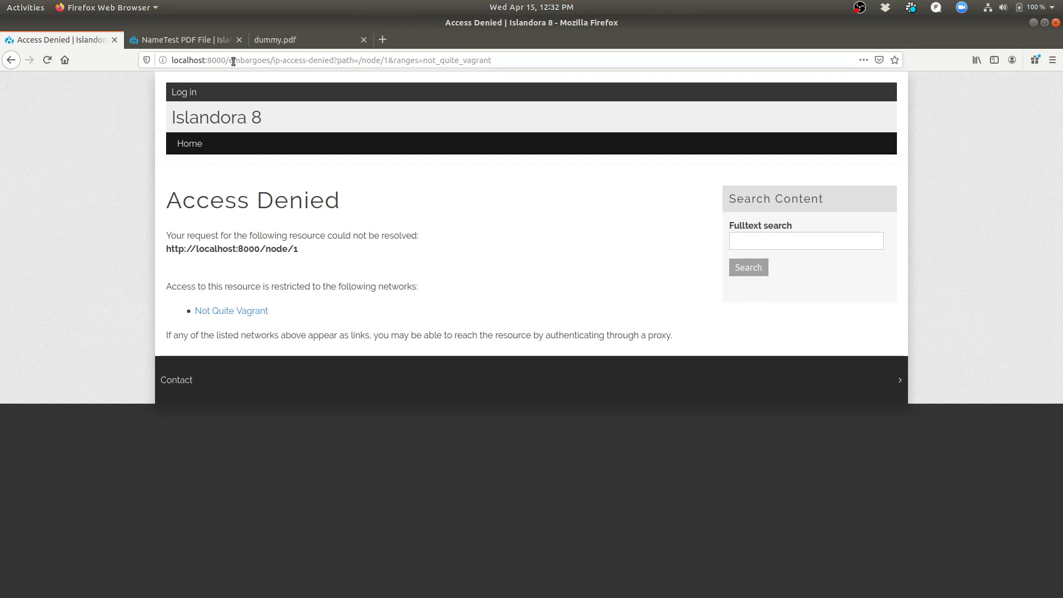
drag(228, 60, 604, 88)
text(node/1)
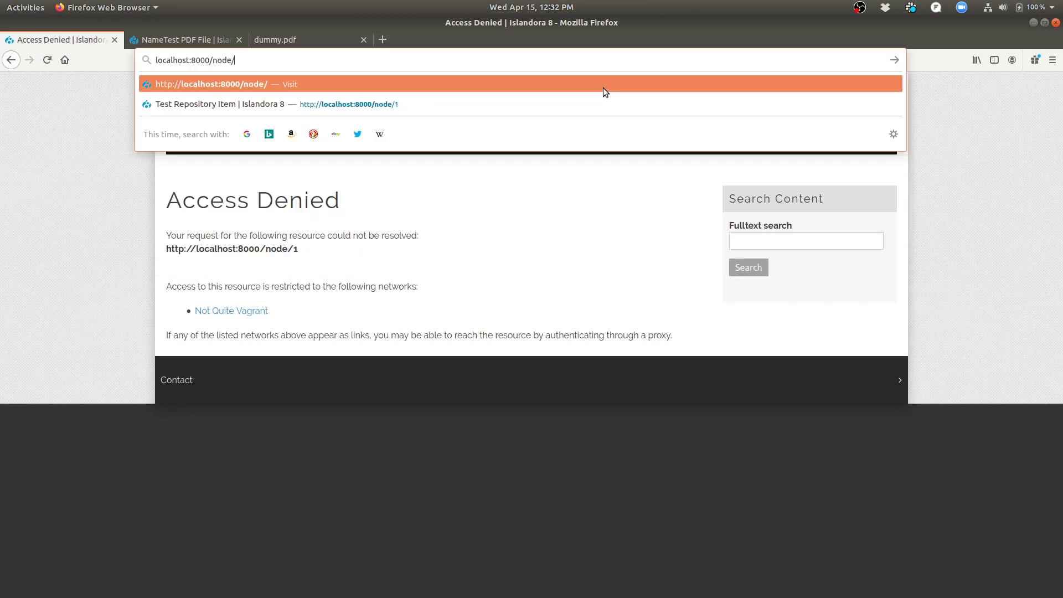
key(Return)
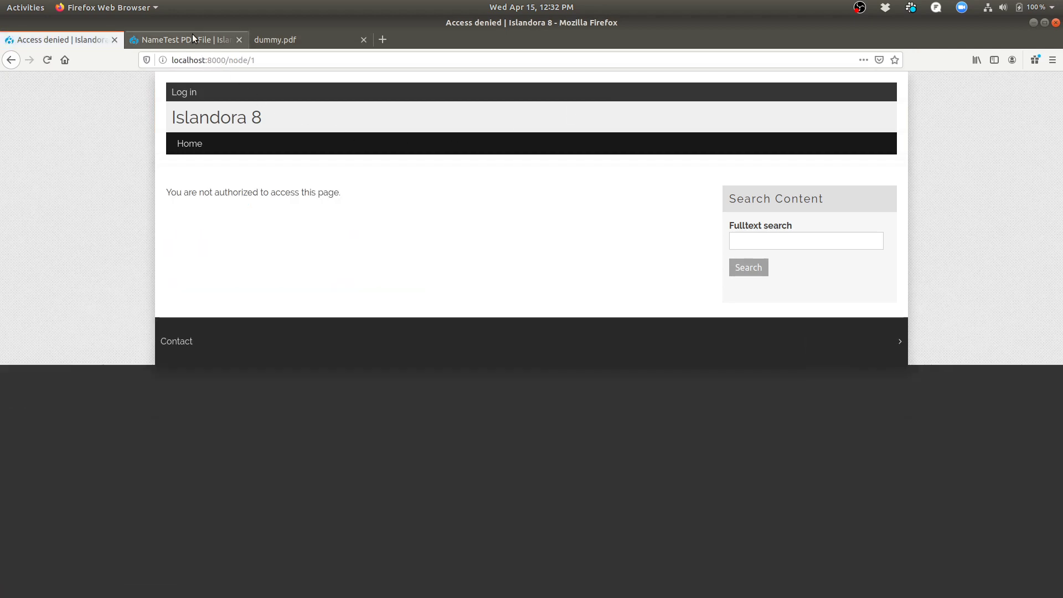
Reload the Test PDF File media page and dummy.pdf to recheck anonymous access.
click(192, 36)
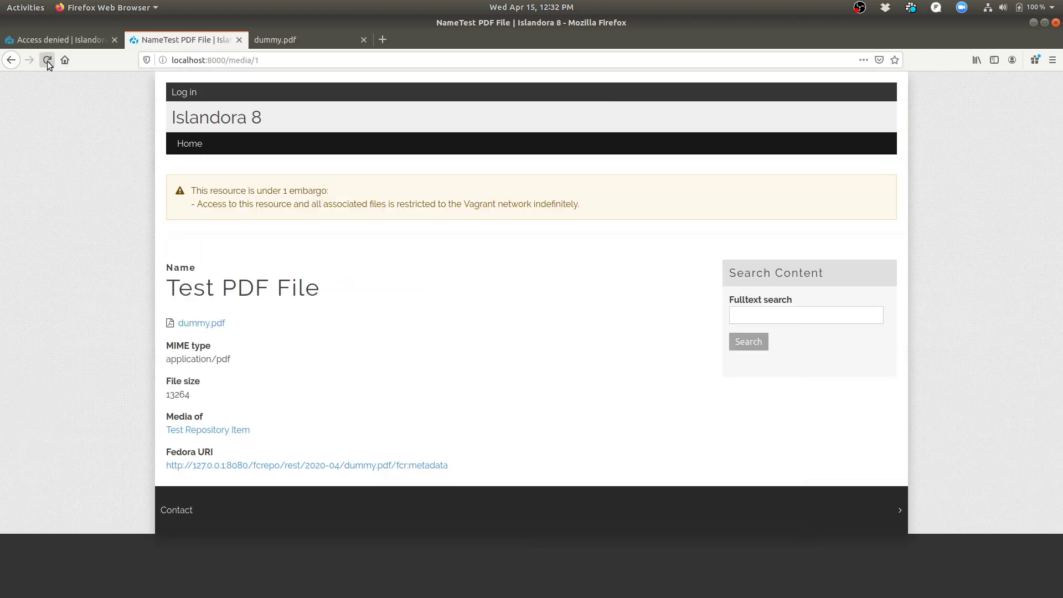
click(47, 61)
click(293, 40)
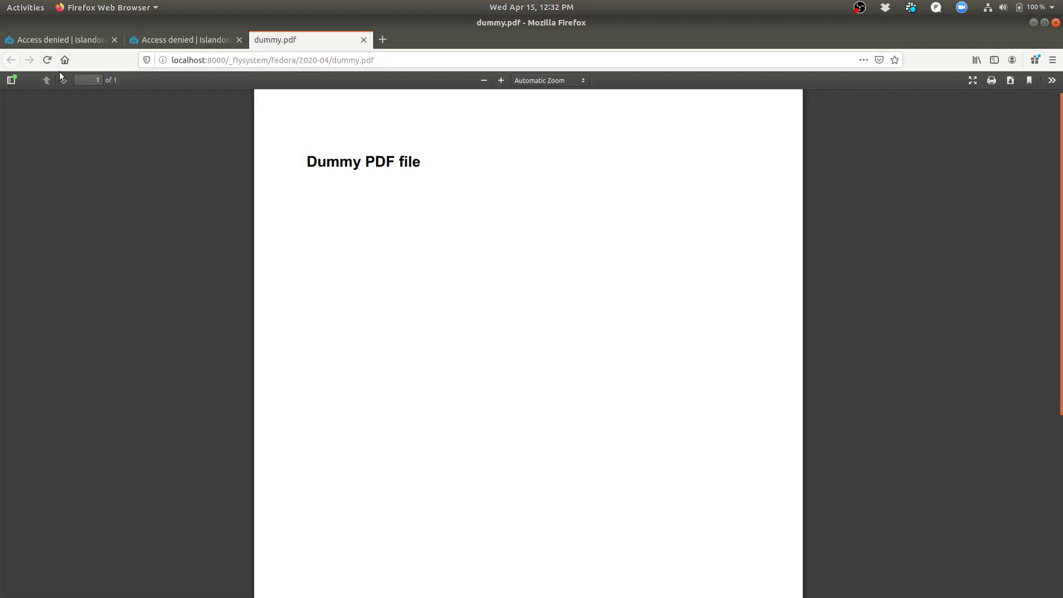
click(47, 60)
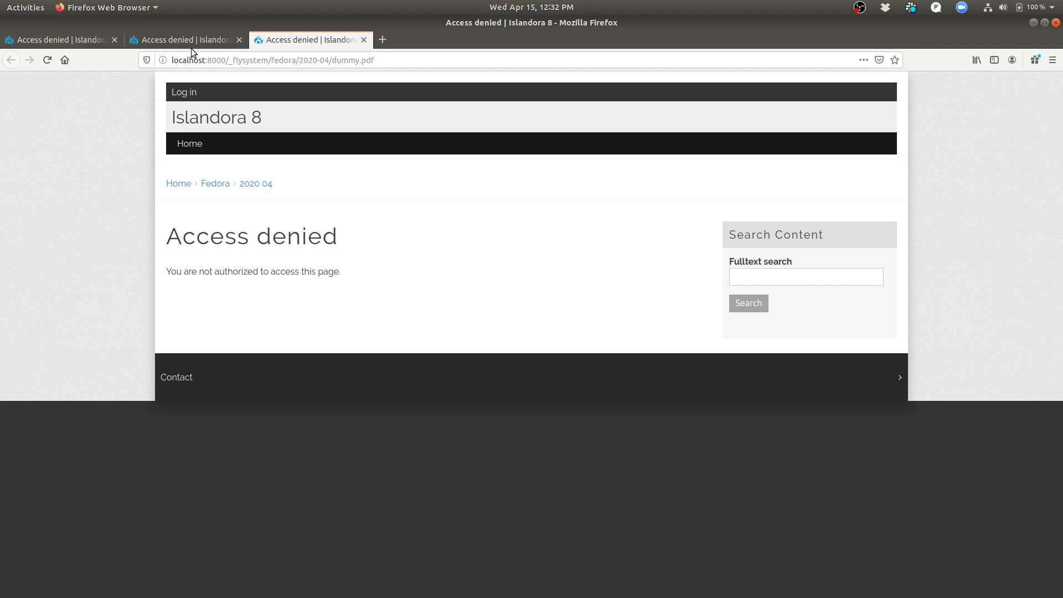
Log in at localhost:8000/user/login as the exempt test user without saving the login.
click(383, 40)
text(localh)
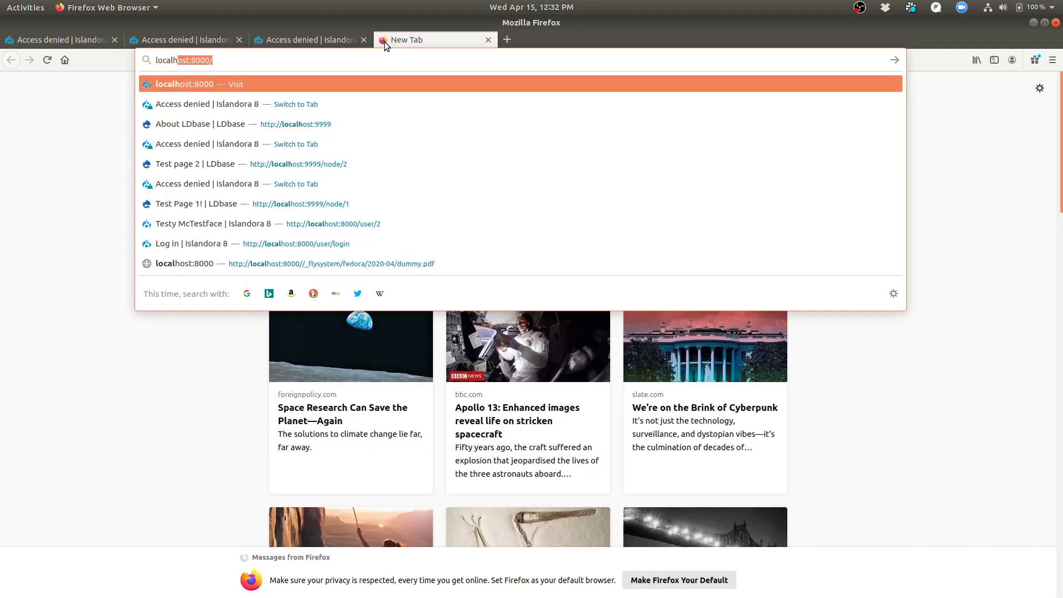
text(ost:8000/)
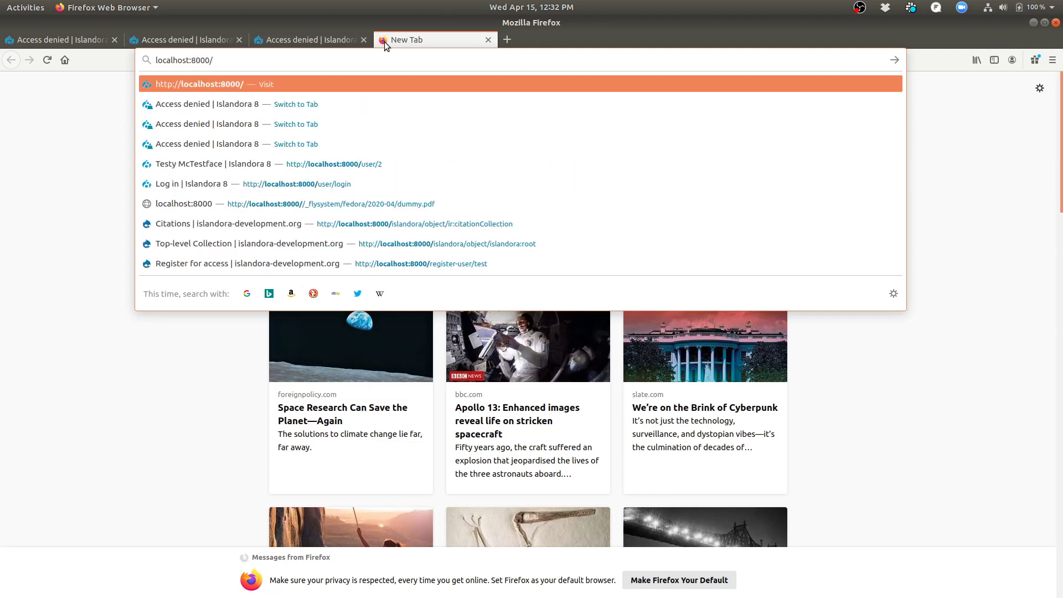
text(user/login)
key(Return)
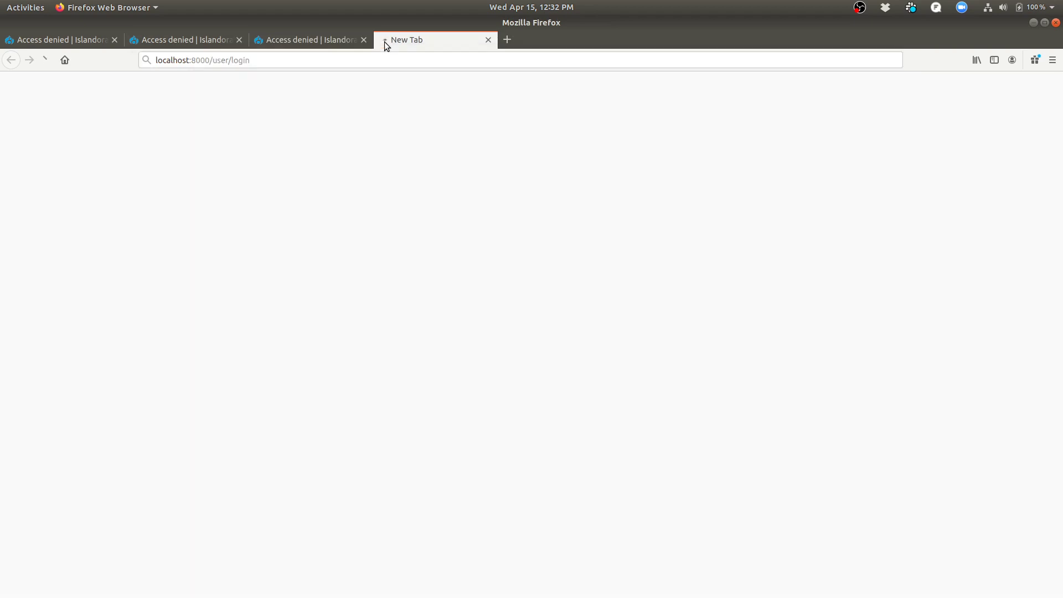
click(224, 255)
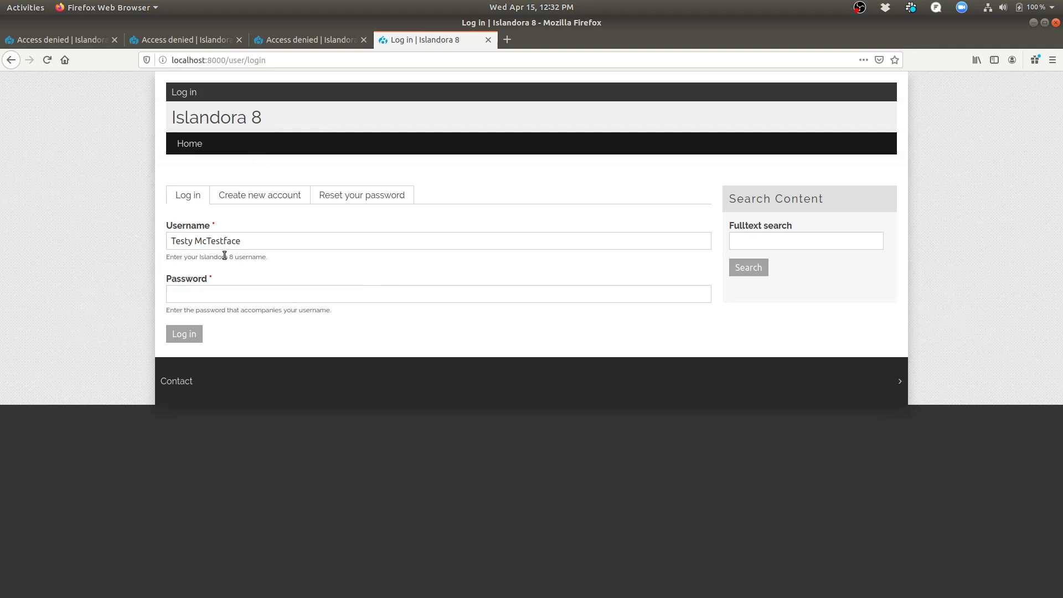
click(236, 289)
text(••••)
key(Return)
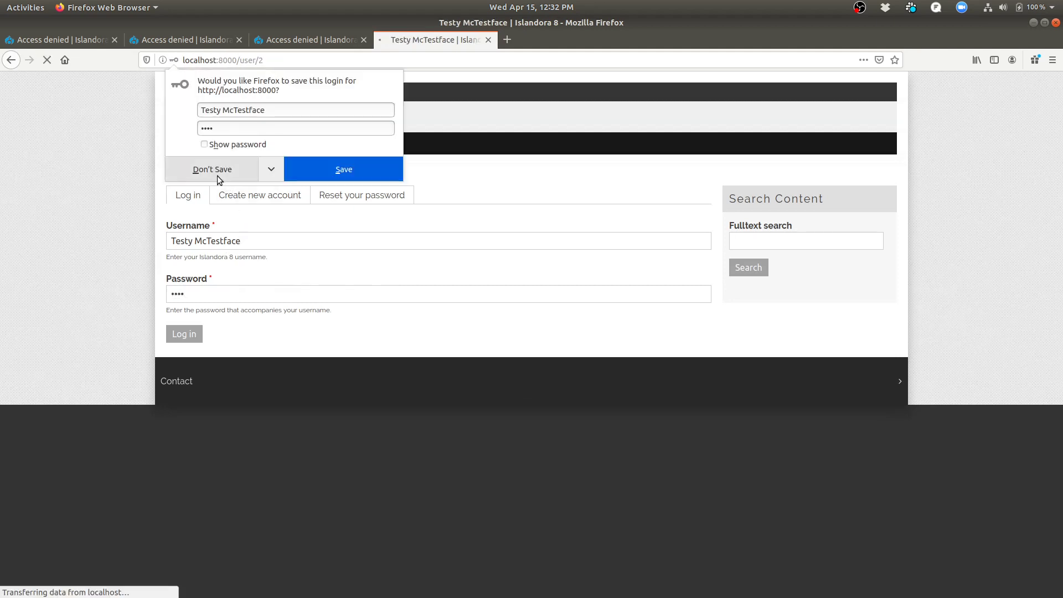
click(216, 172)
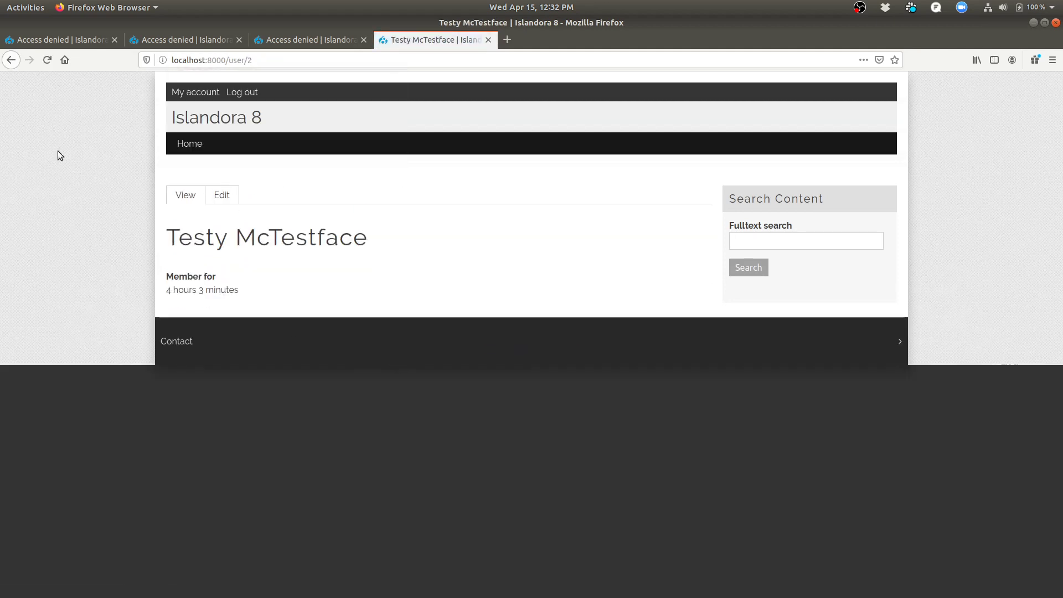
Reload the item, PDF media and dummy.pdf pages as the exempt user to confirm access.
click(61, 39)
click(47, 60)
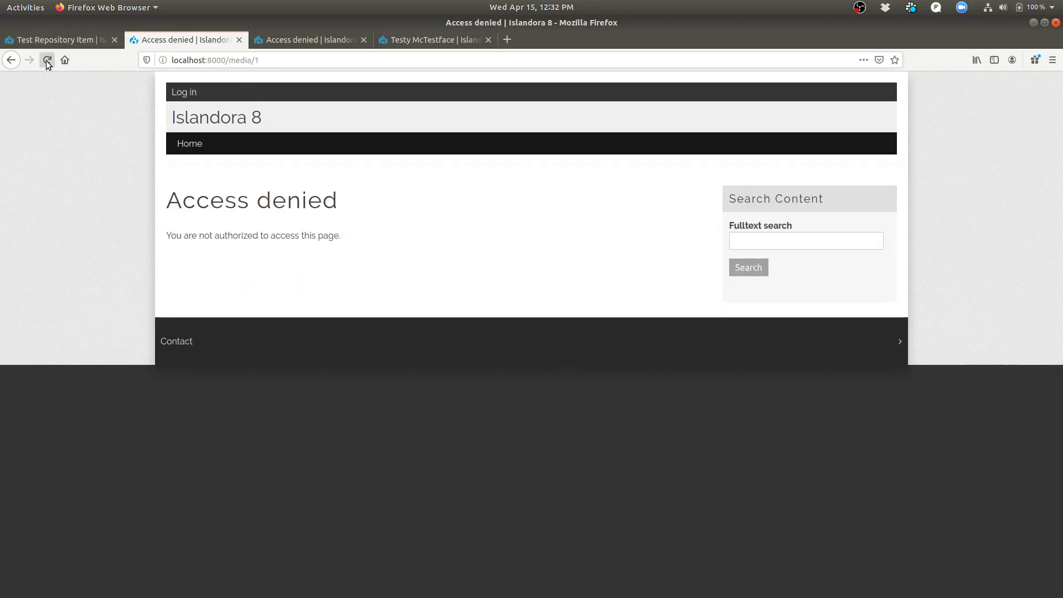
click(47, 59)
click(290, 39)
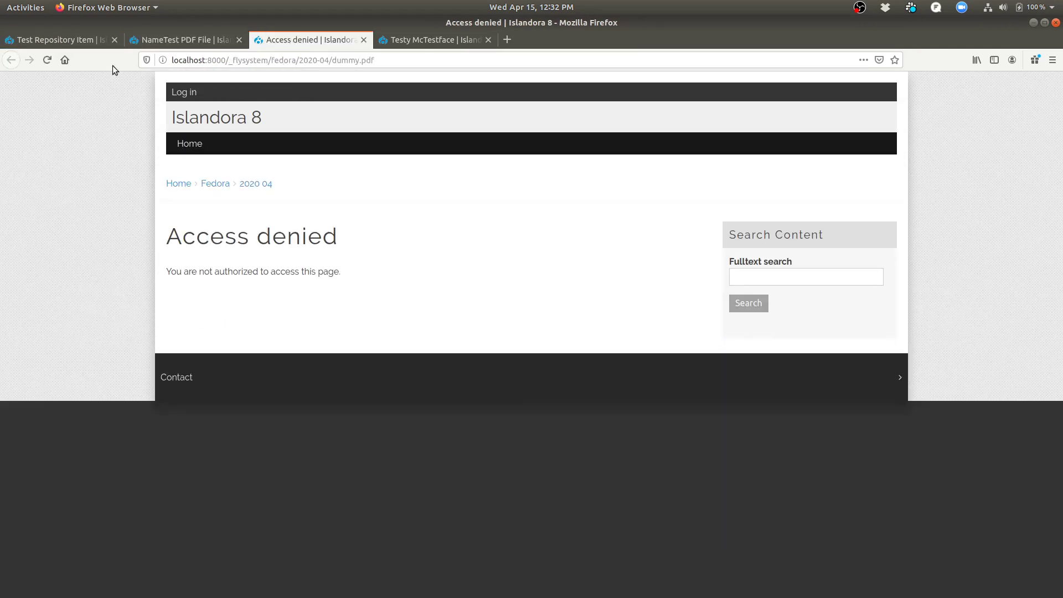
click(47, 59)
key(super)
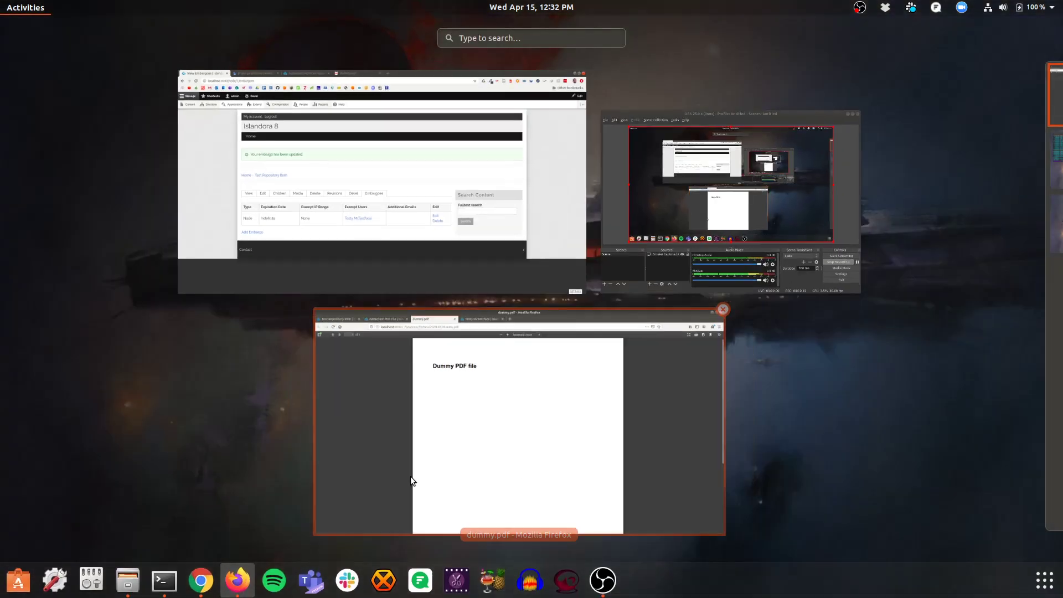
Show the Embargoes Settings page in logged-in Chrome, reached from the IP Range entities page.
click(305, 122)
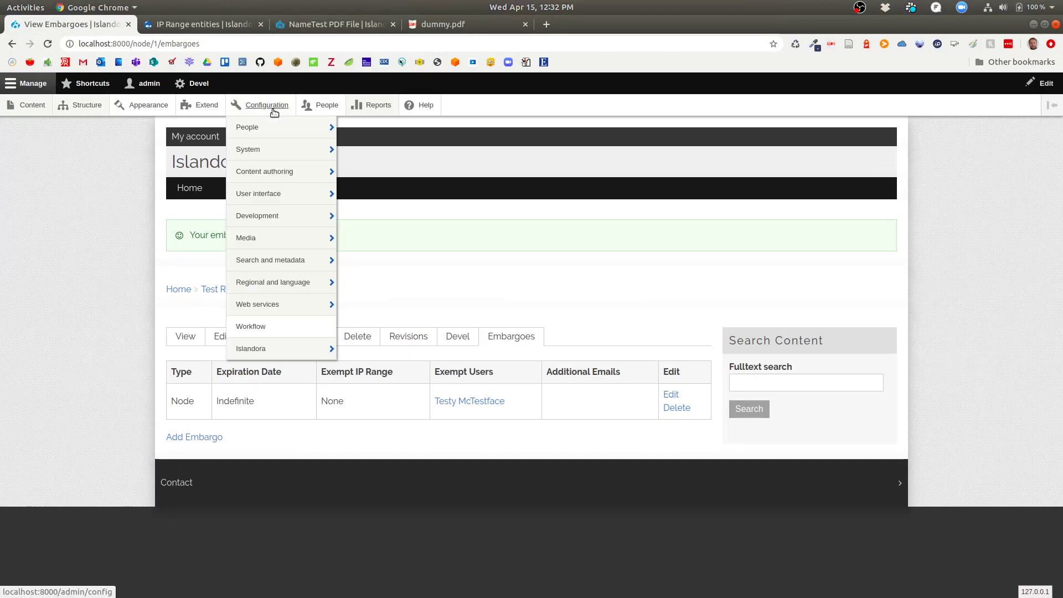
click(226, 24)
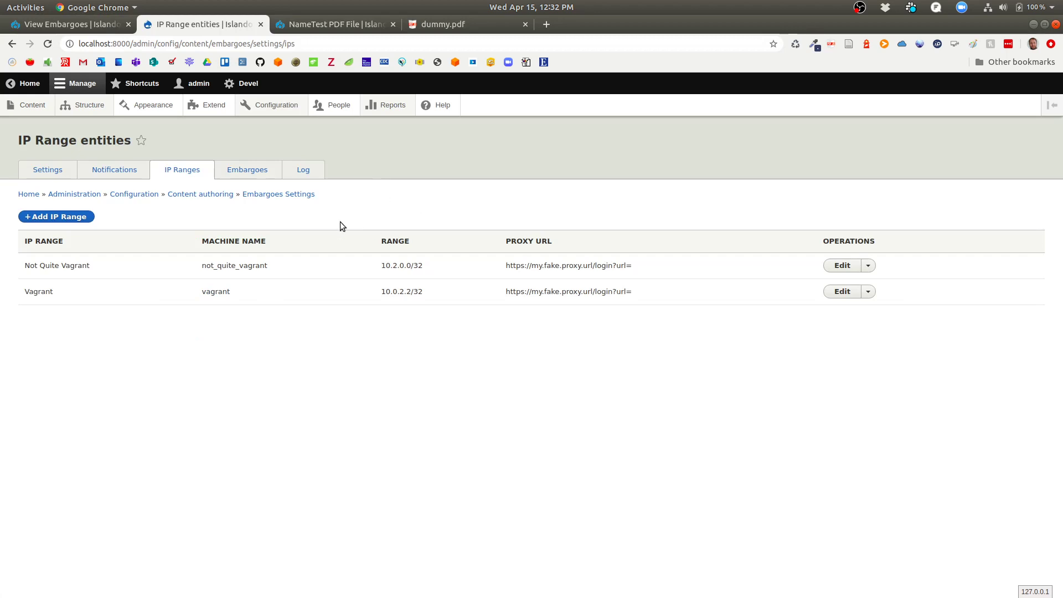
click(53, 173)
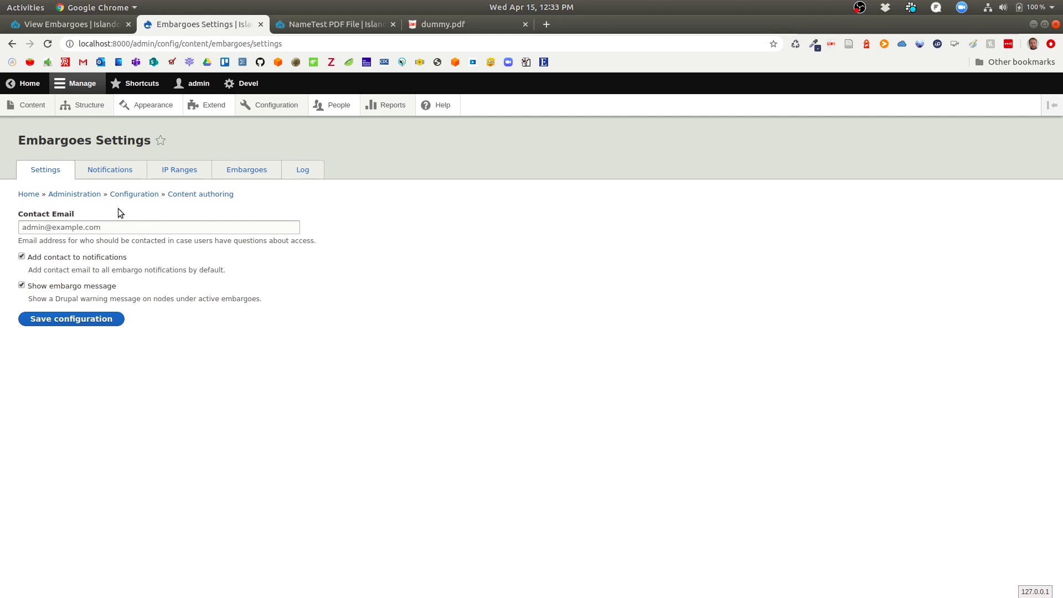
In the embargo Notification Settings, tick Enabled for embargo creation notifications and review the options.
click(122, 172)
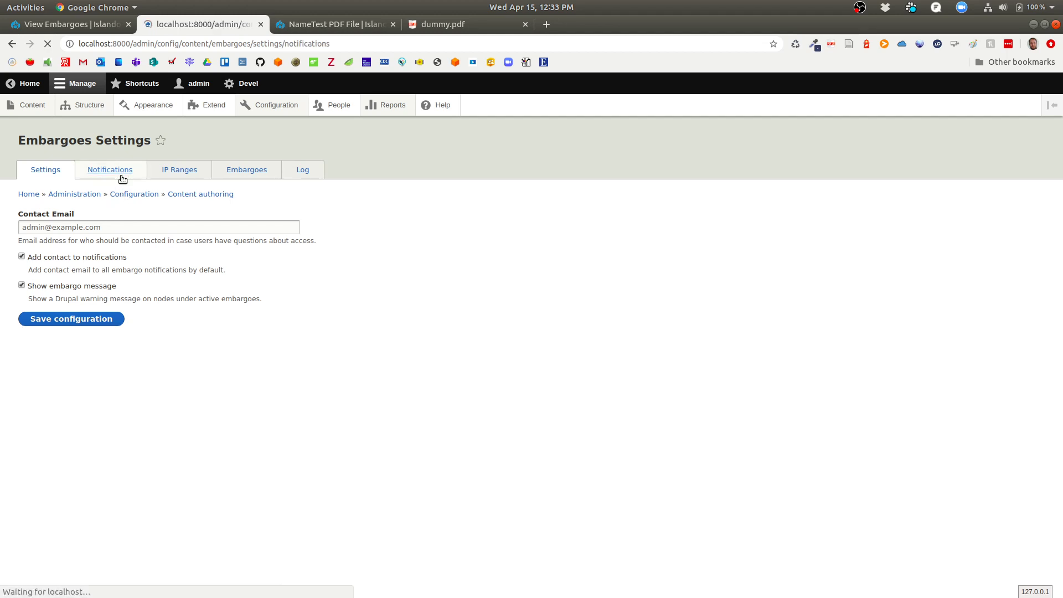
scroll(222, 348, down, 1)
click(49, 248)
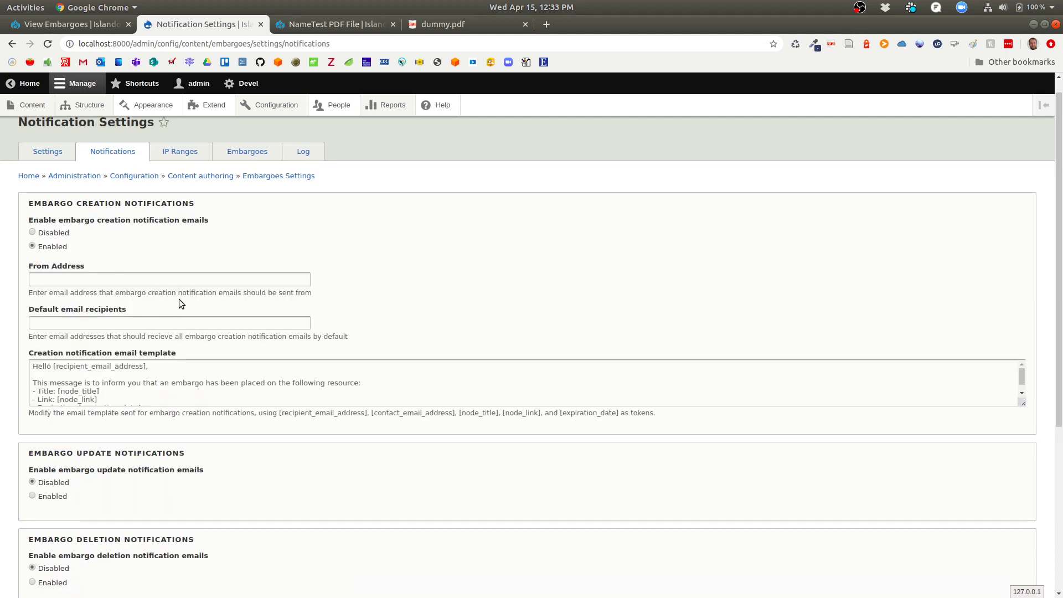
scroll(178, 299, down, 1)
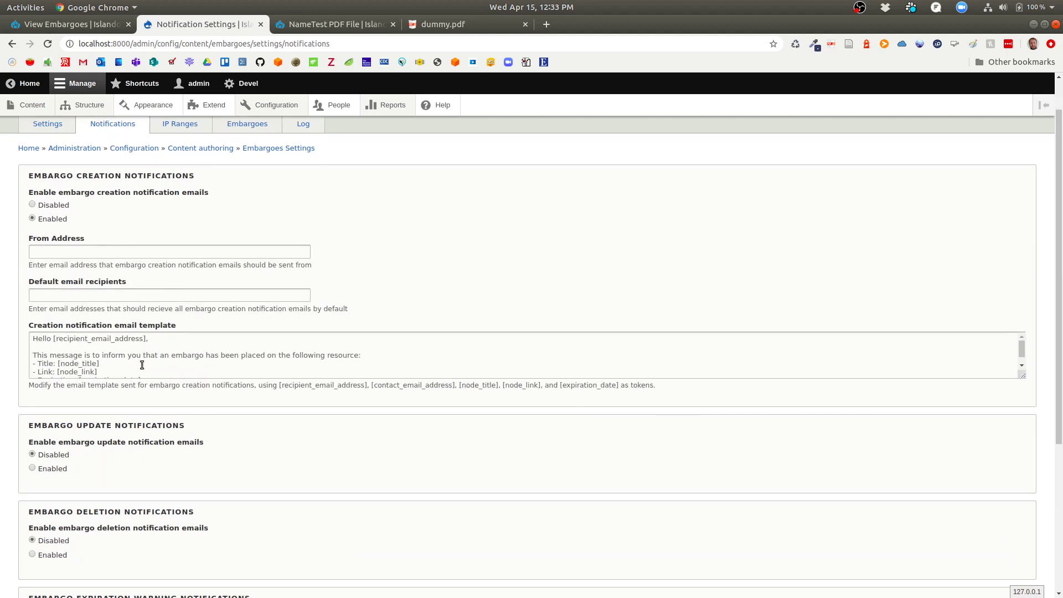
scroll(142, 365, down, 1)
scroll(143, 365, up, 1)
scroll(142, 365, down, 1)
scroll(142, 365, up, 1)
scroll(142, 365, down, 1)
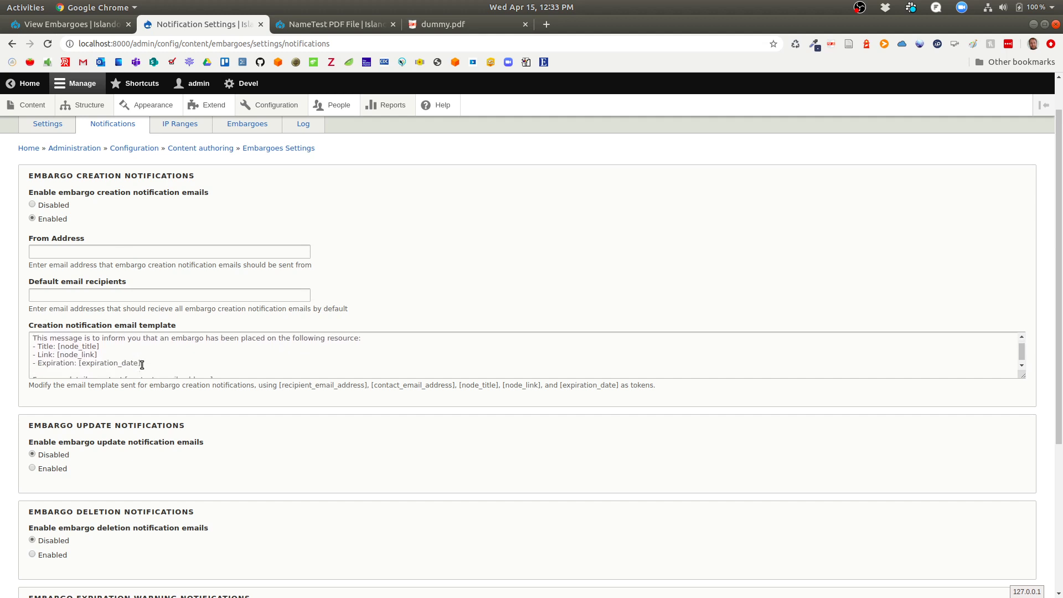
scroll(142, 365, down, 1)
scroll(143, 364, up, 1)
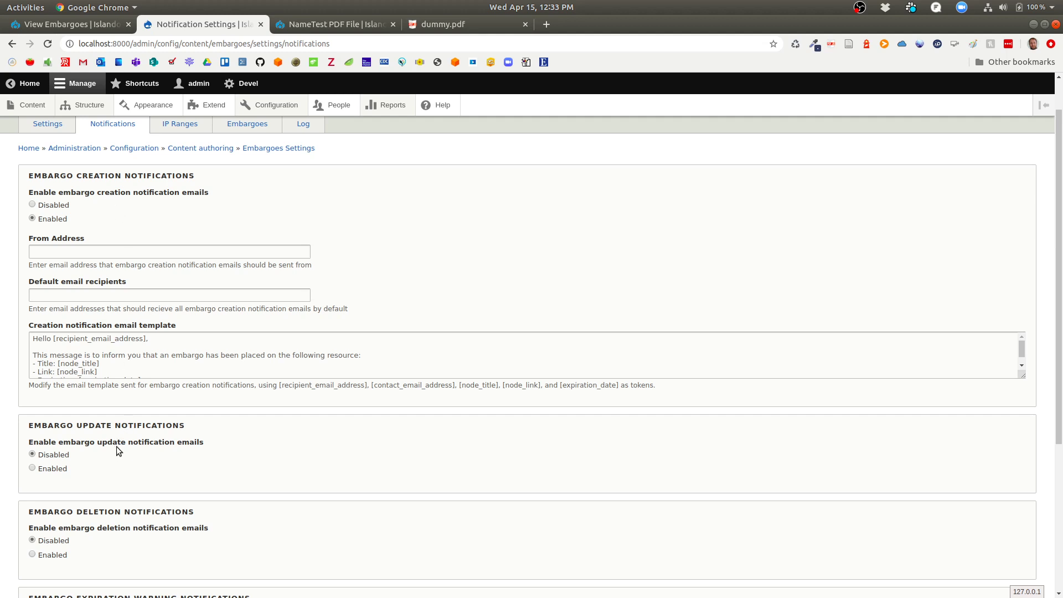
scroll(111, 429, down, 4)
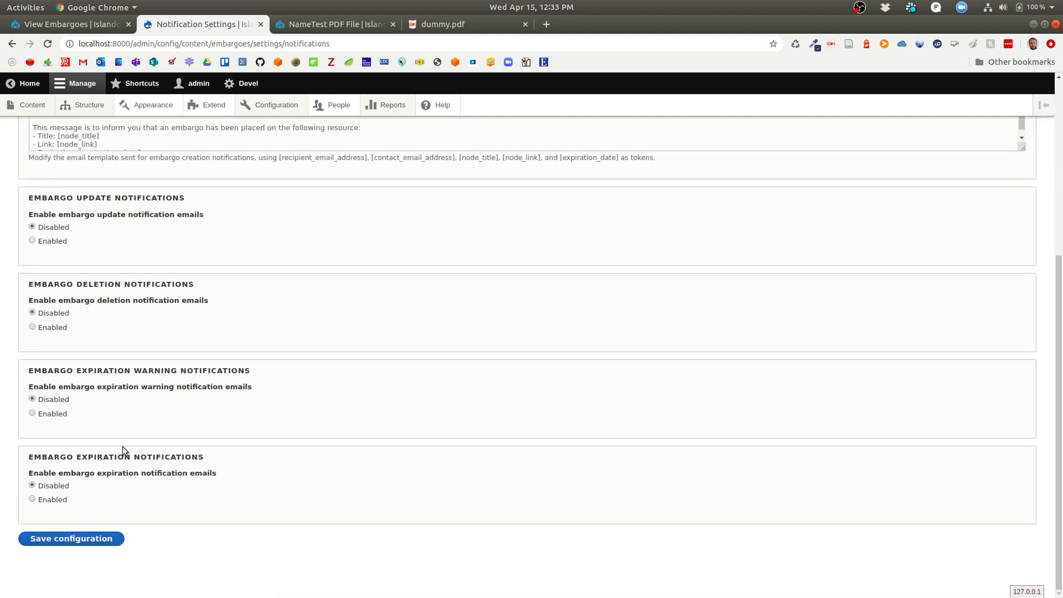
Tick expiration warning notifications, select Days until expiry, then return unsaved to the IP Range list.
click(53, 414)
scroll(171, 416, down, 2)
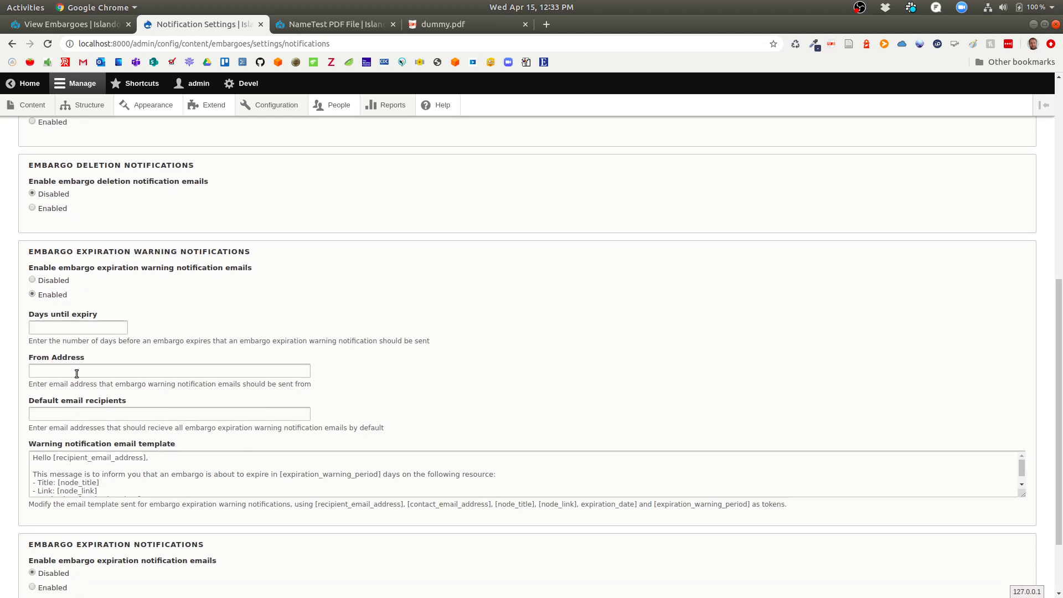
click(63, 331)
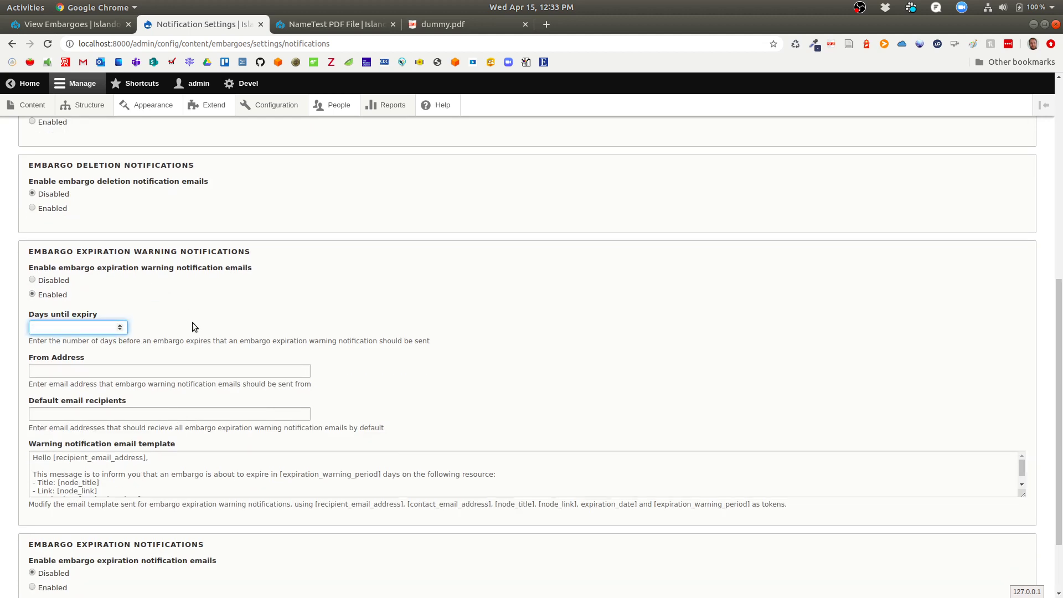
scroll(192, 325, up, 7)
click(179, 169)
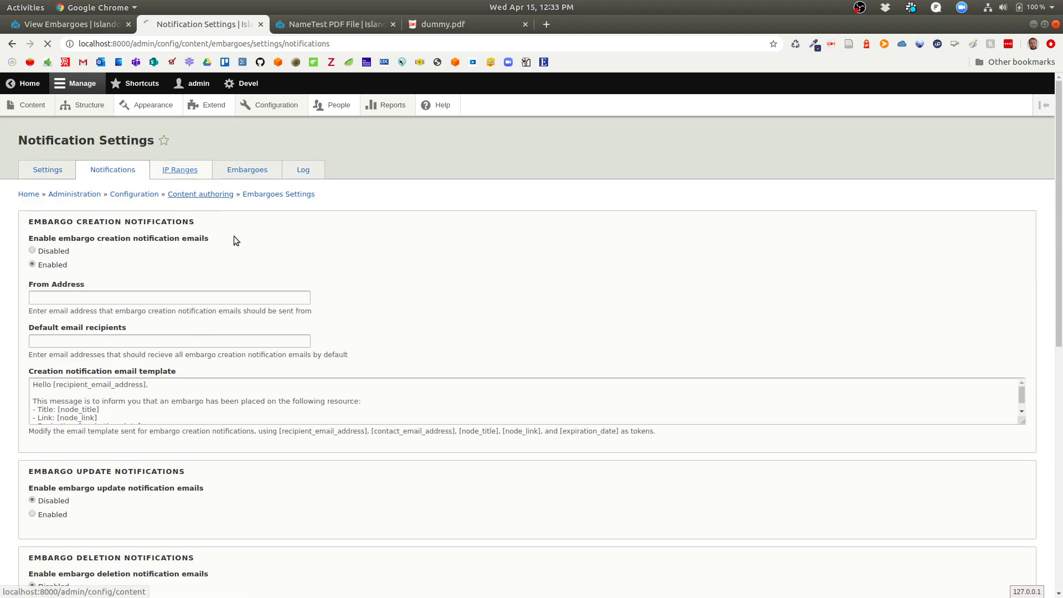
View the embargo list, then scroll through the Embargo Activity Log's 32 Test Repository Item events.
click(239, 171)
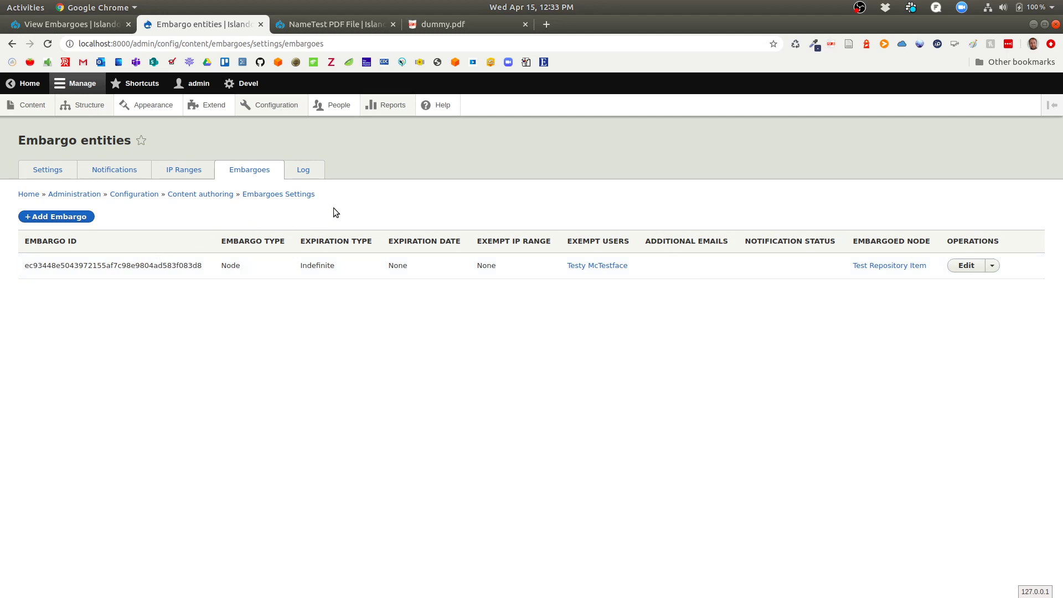
click(306, 172)
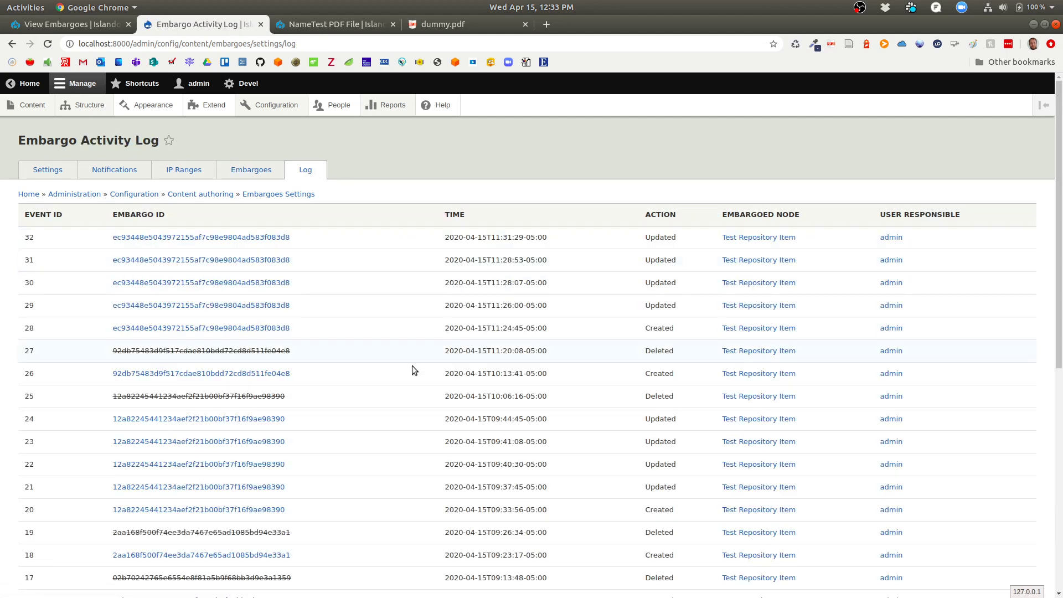
scroll(412, 369, down, 6)
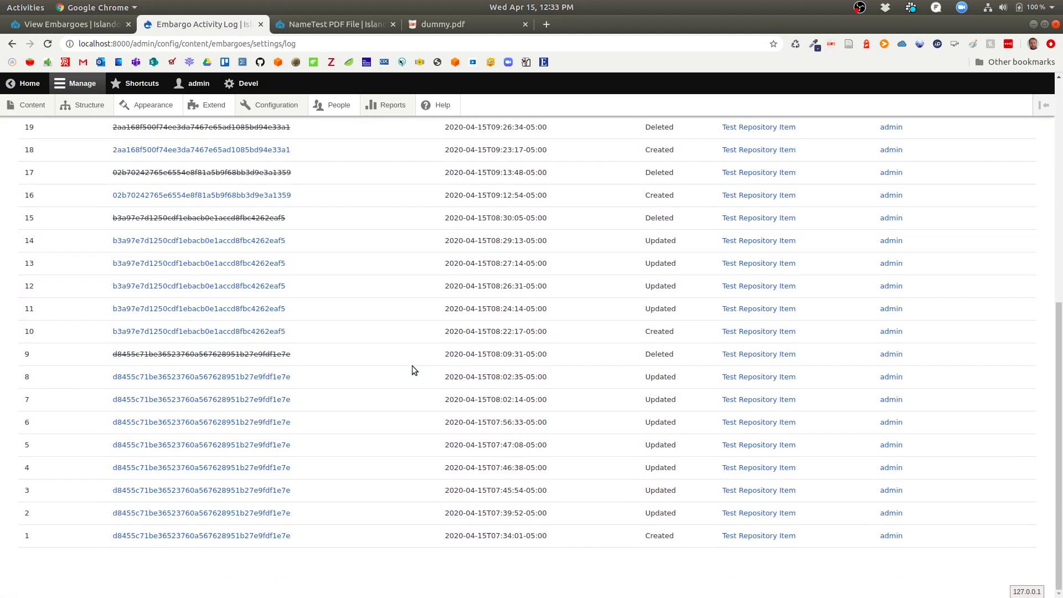
scroll(412, 366, up, 7)
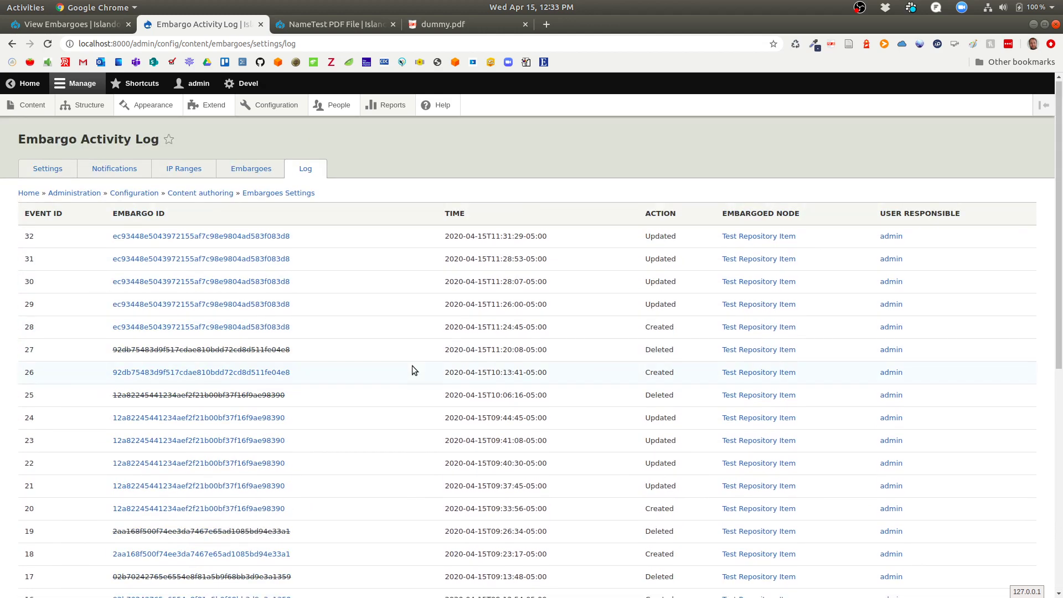
scroll(389, 406, down, 7)
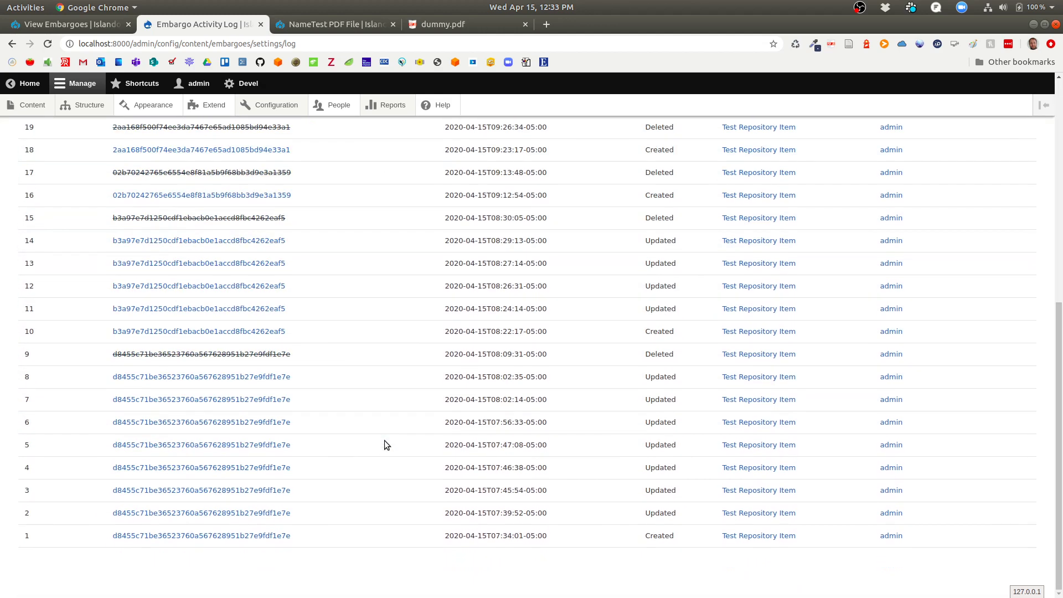
scroll(385, 441, up, 7)
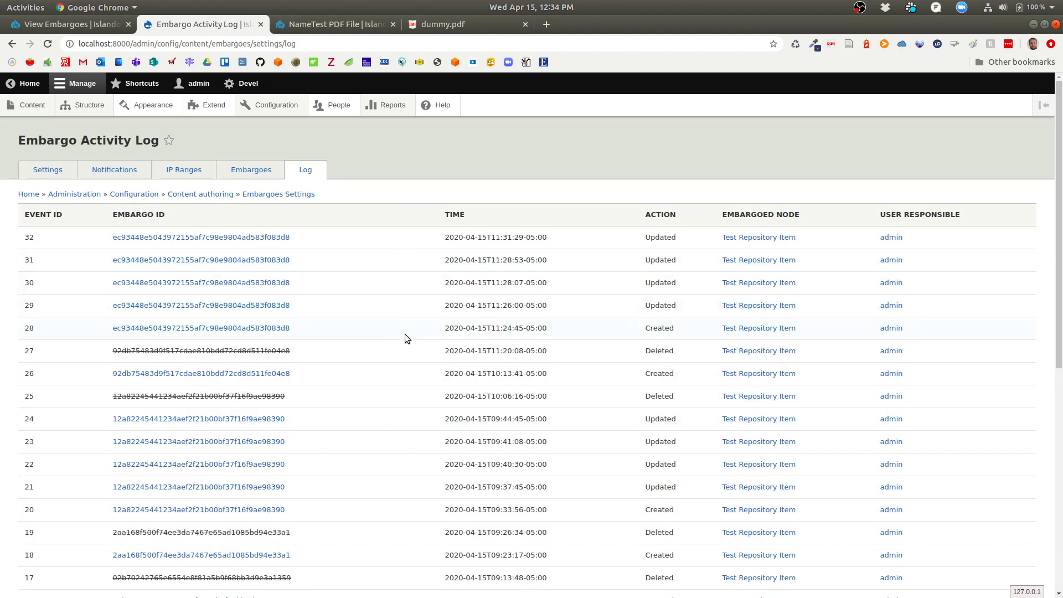
scroll(404, 338, down, 7)
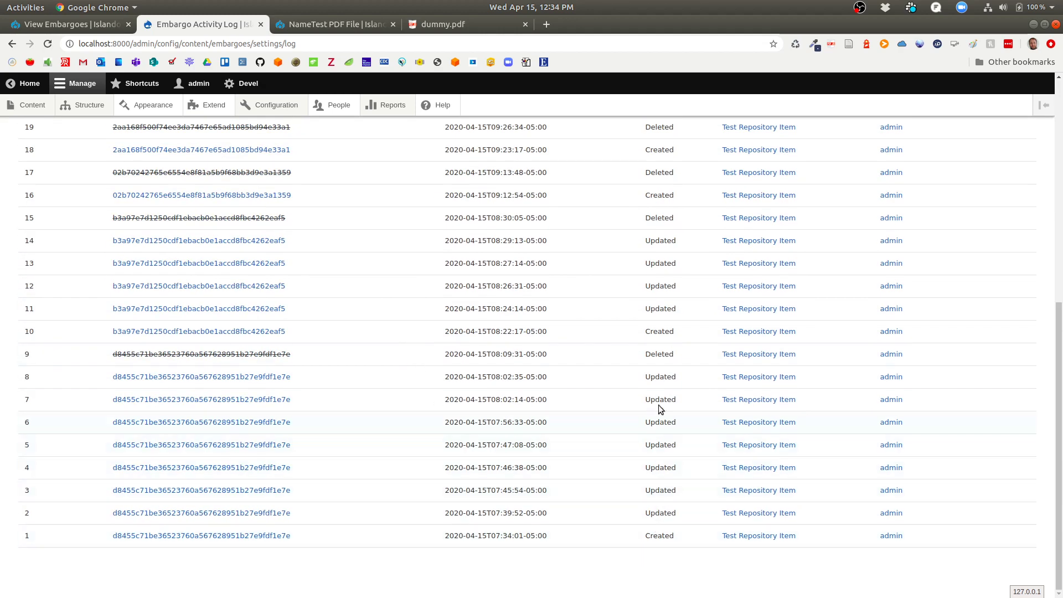
scroll(654, 327, up, 4)
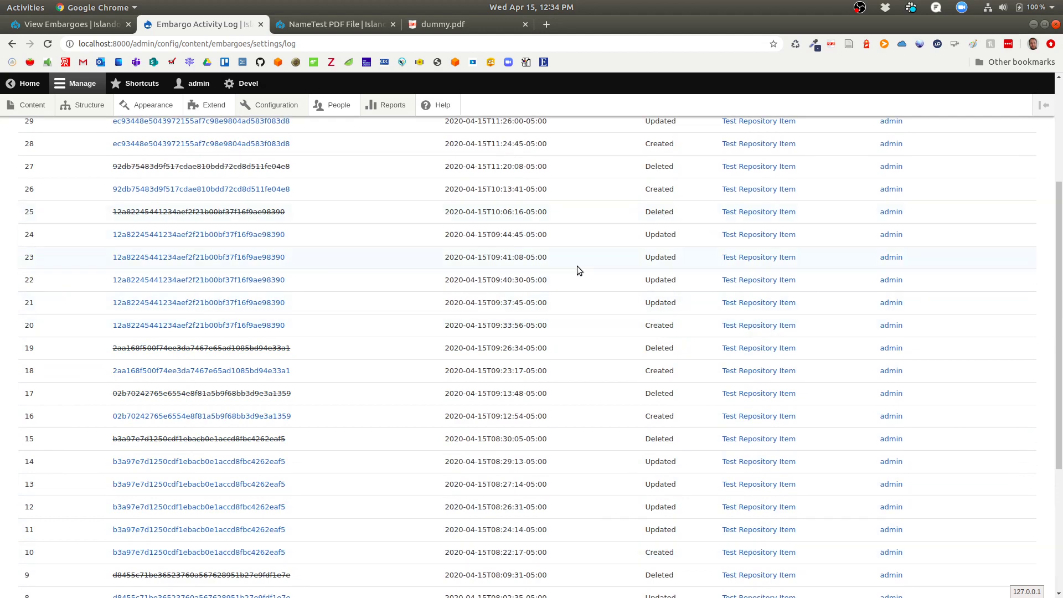
scroll(577, 268, up, 4)
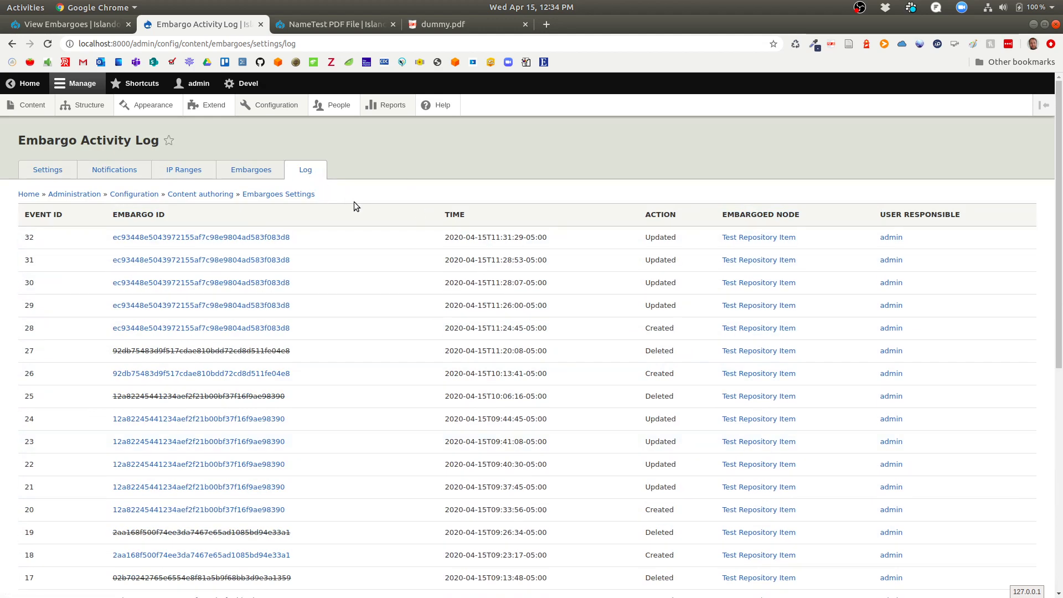
Delete the recent log messages from a new Reports tab, then return to the Embargo Activity Log.
right_click(383, 103)
click(394, 108)
click(323, 24)
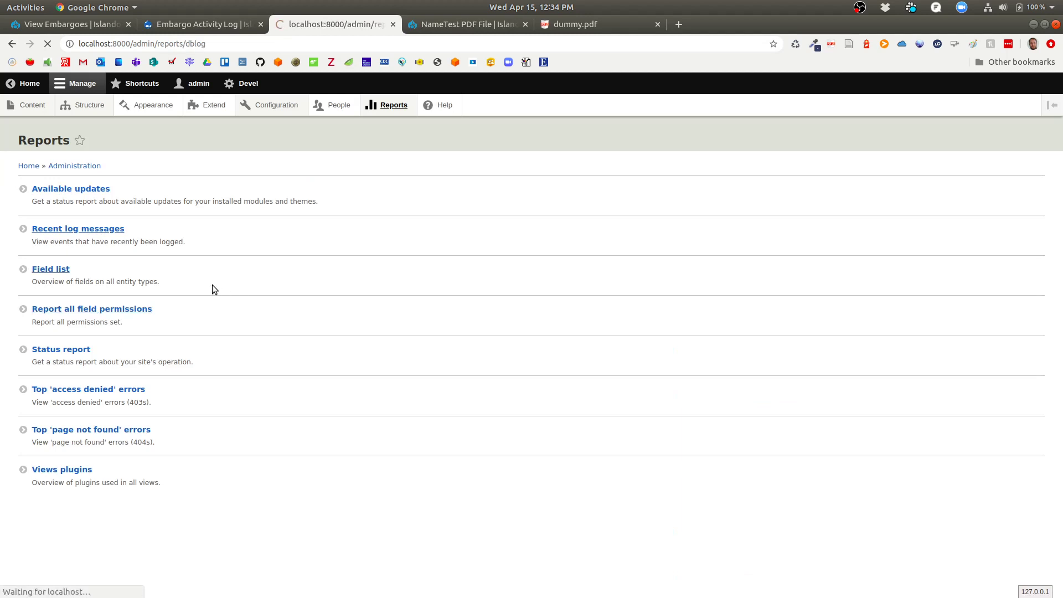
click(83, 168)
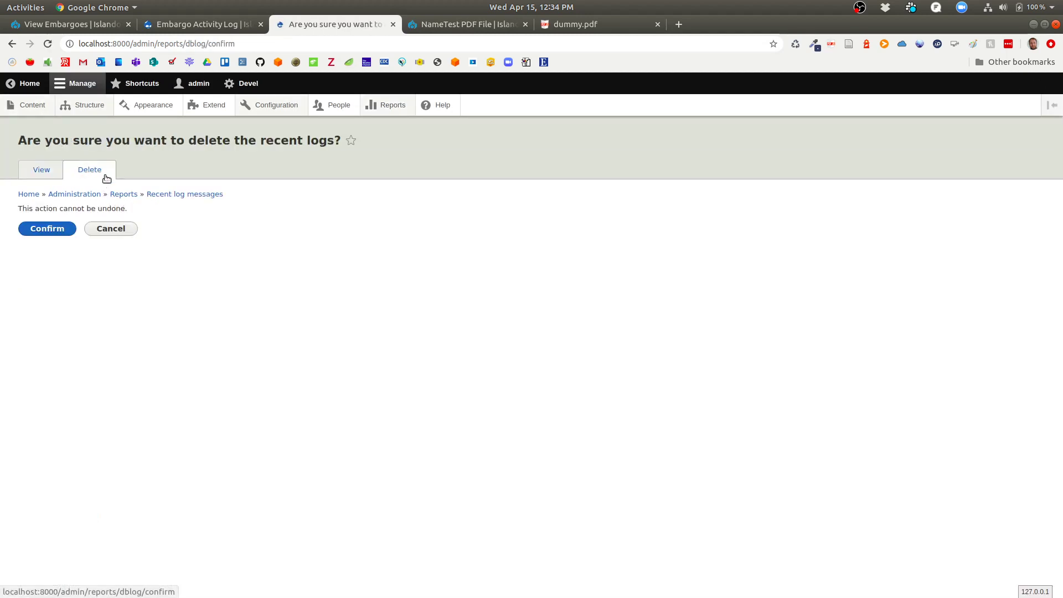
click(48, 228)
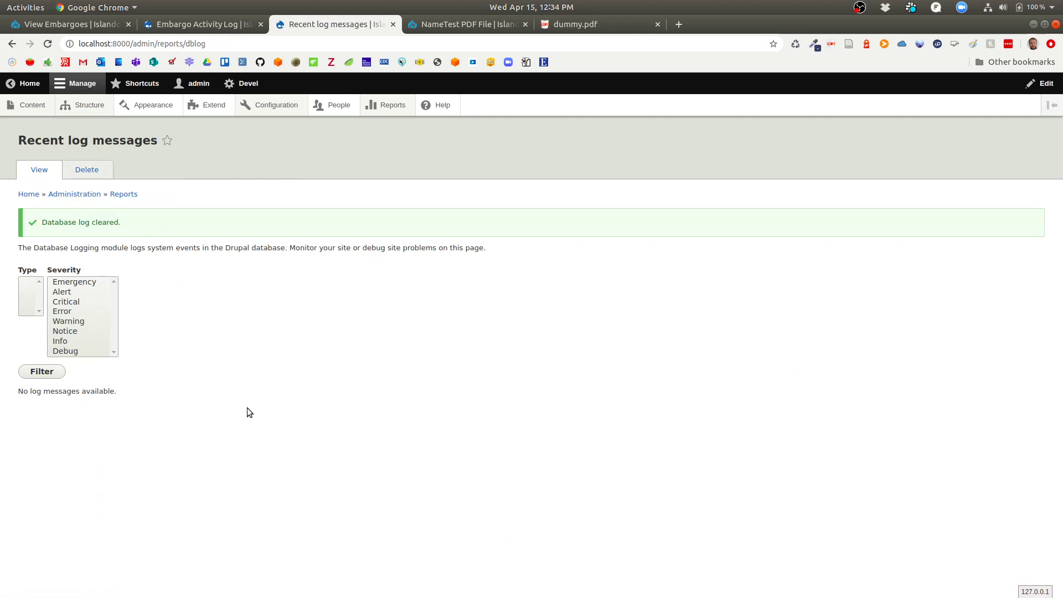
click(205, 25)
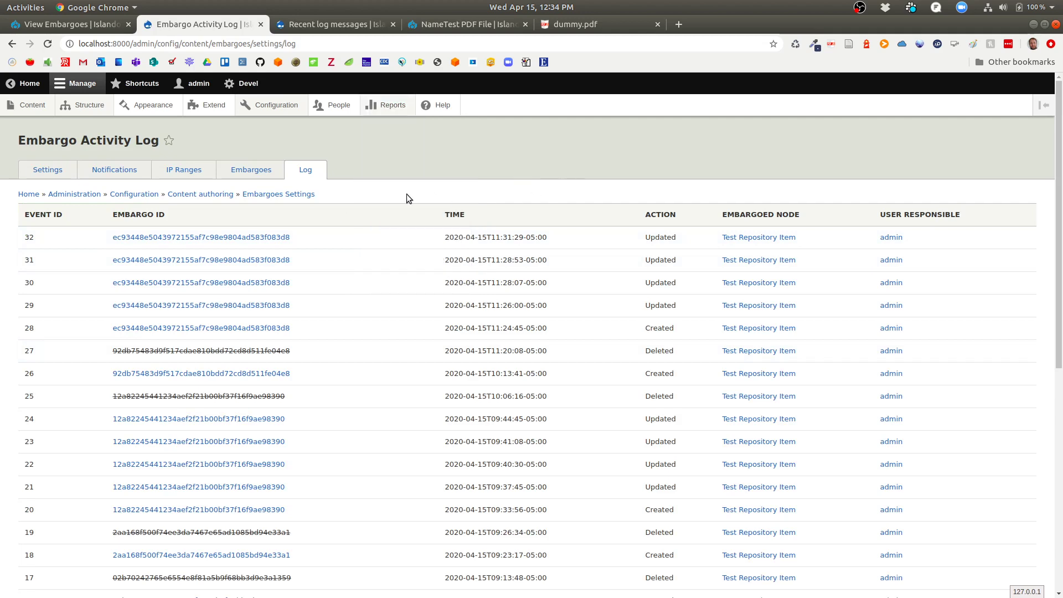
Reload the Embargo Activity Log, check all 32 events are listed, then switch to OBS.
click(48, 44)
scroll(373, 243, down, 10)
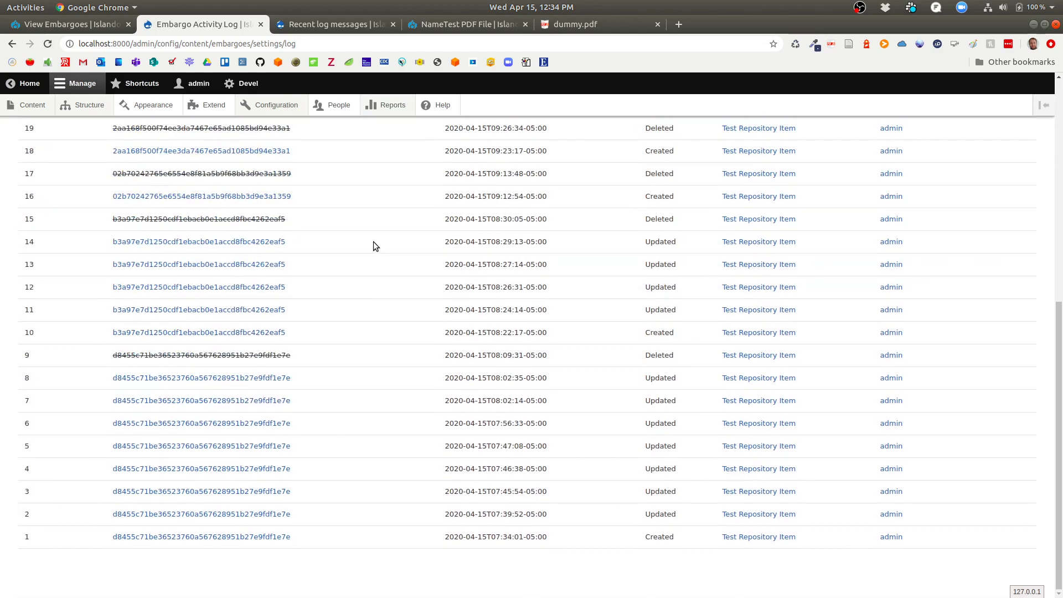
scroll(373, 241, up, 10)
scroll(374, 363, down, 10)
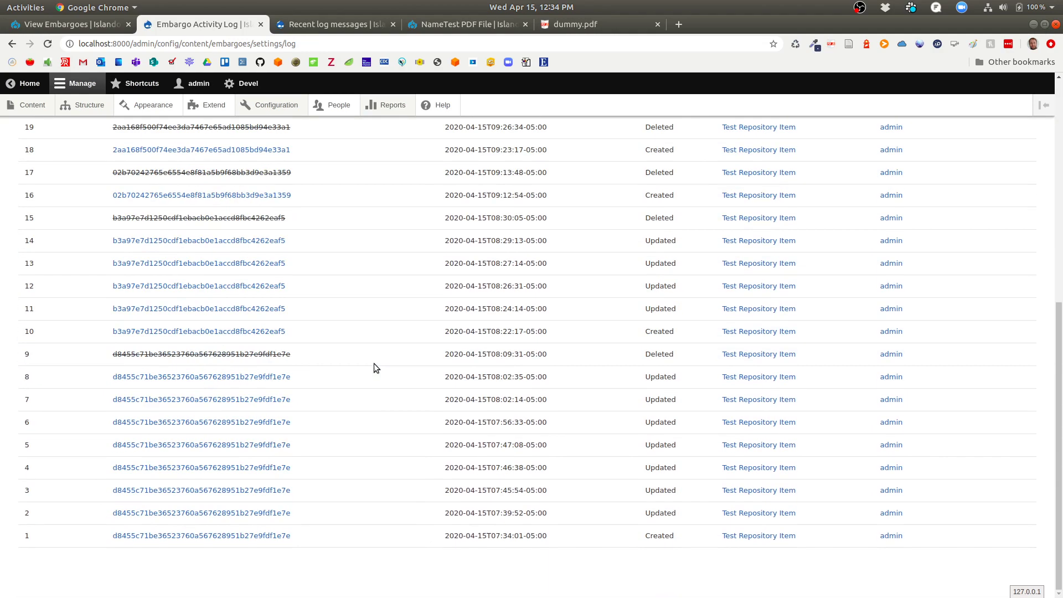
scroll(374, 363, up, 10)
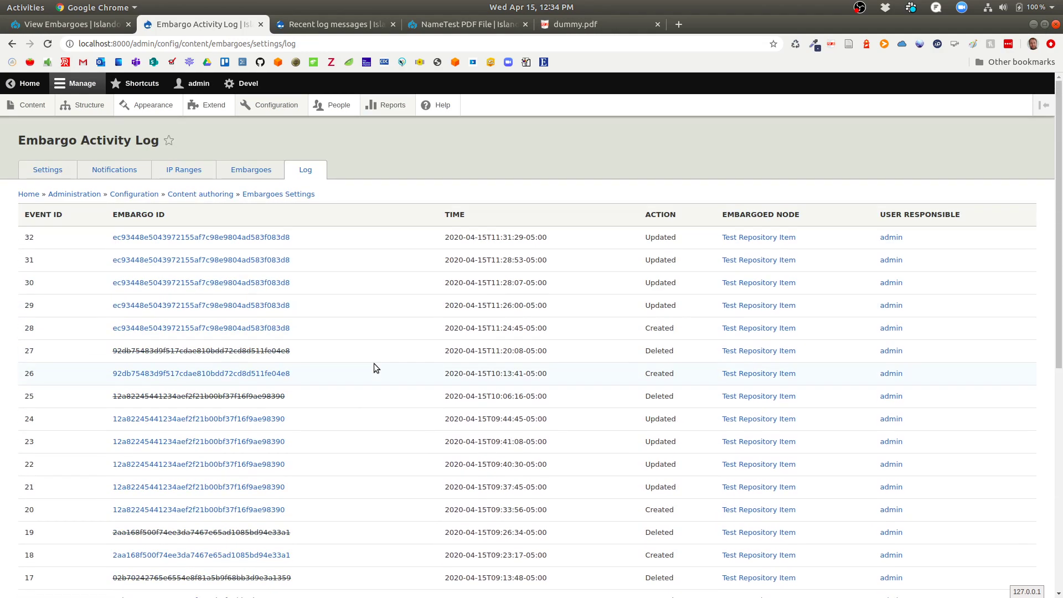
scroll(374, 363, down, 5)
scroll(373, 363, up, 5)
key(super)
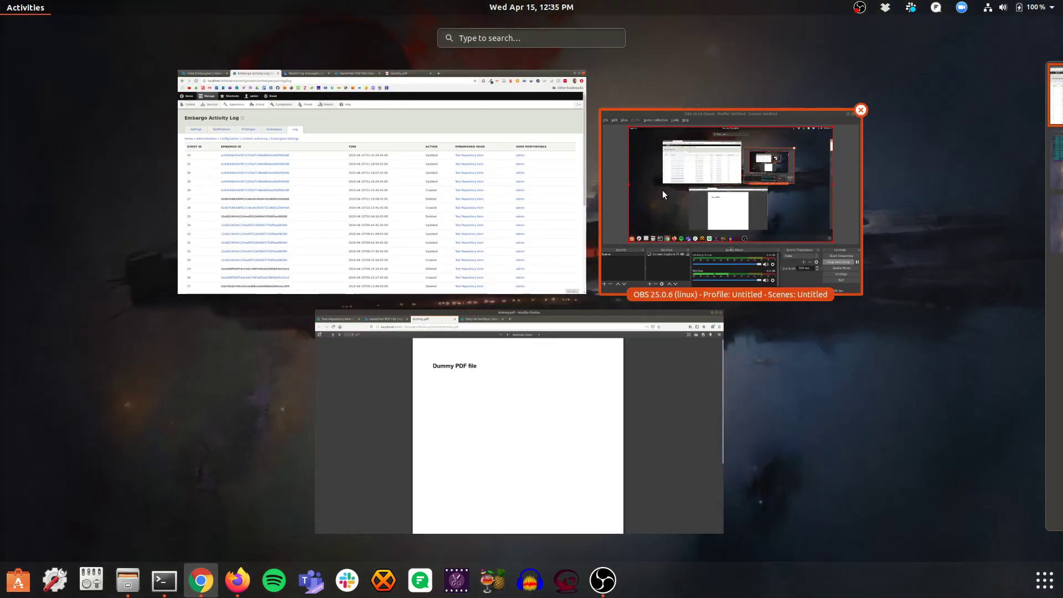